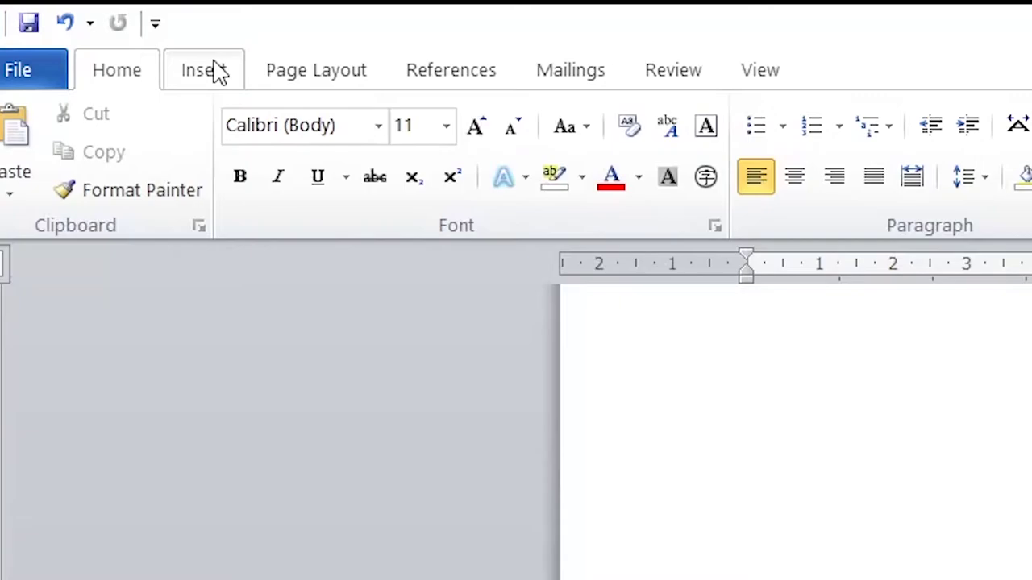
Draw a tall Can (cylinder) shape on the blank page.
left_click(200, 71)
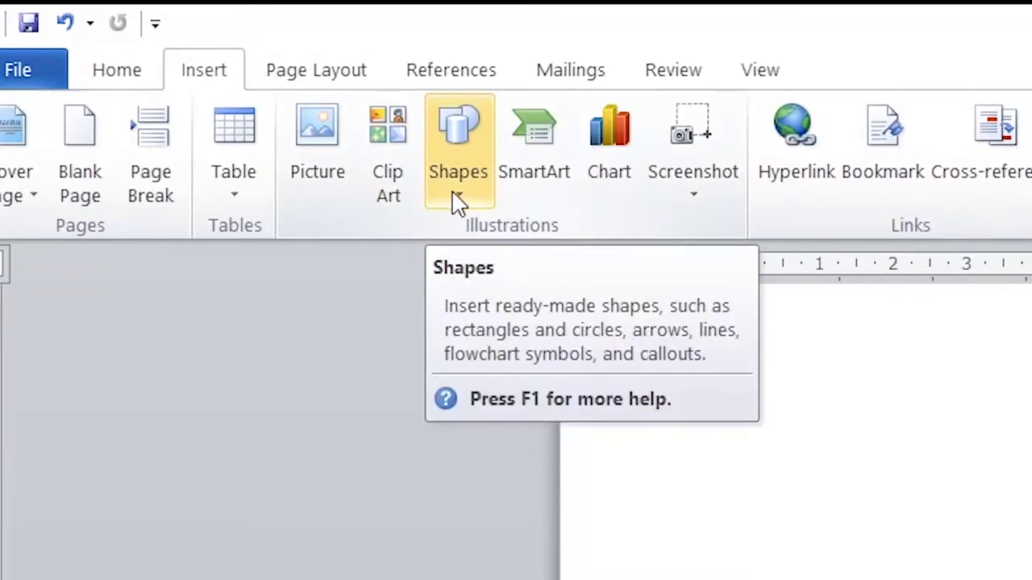
left_click(470, 202)
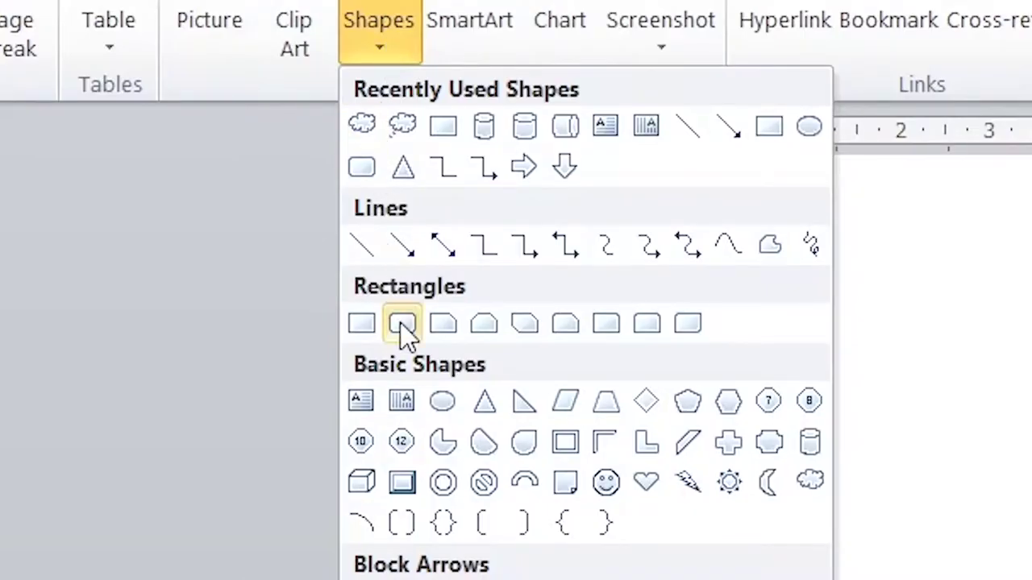
left_click(813, 450)
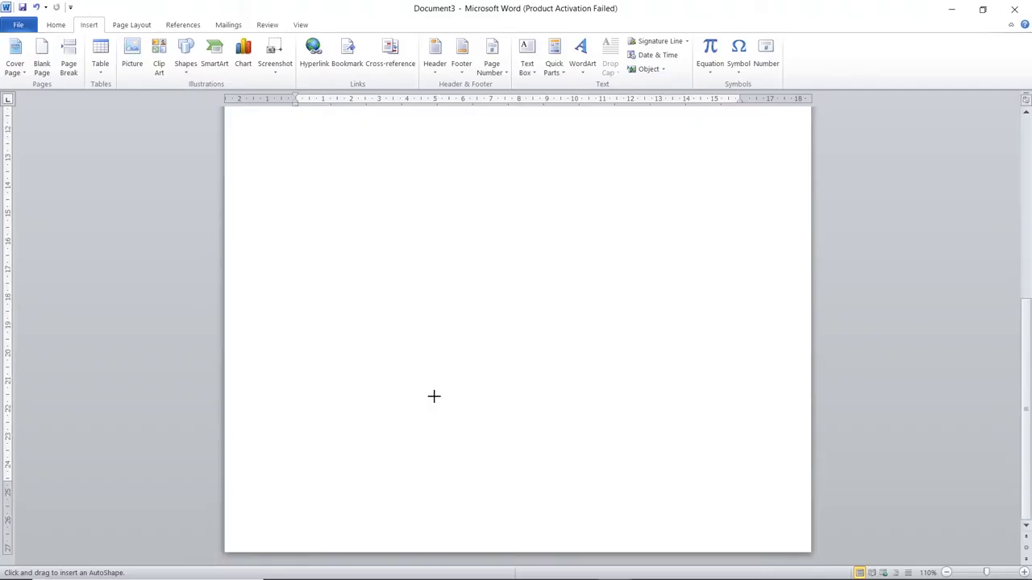
left_click_drag(428, 165, 559, 488)
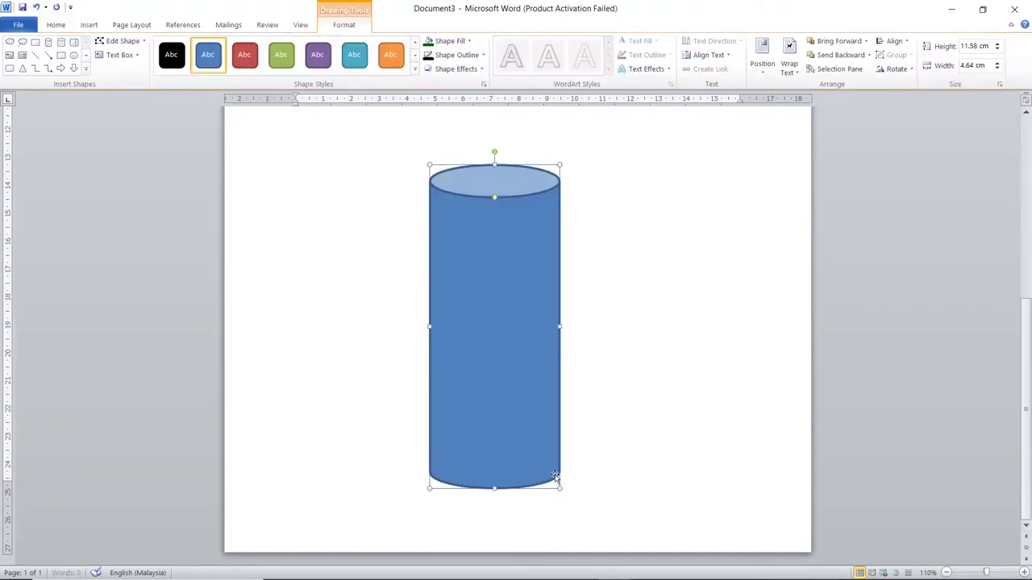
Reposition the cylinder and narrow it to about 3.67 cm wide, 11.47 cm tall.
left_click_drag(504, 373, 518, 357)
left_click_drag(571, 473, 546, 469)
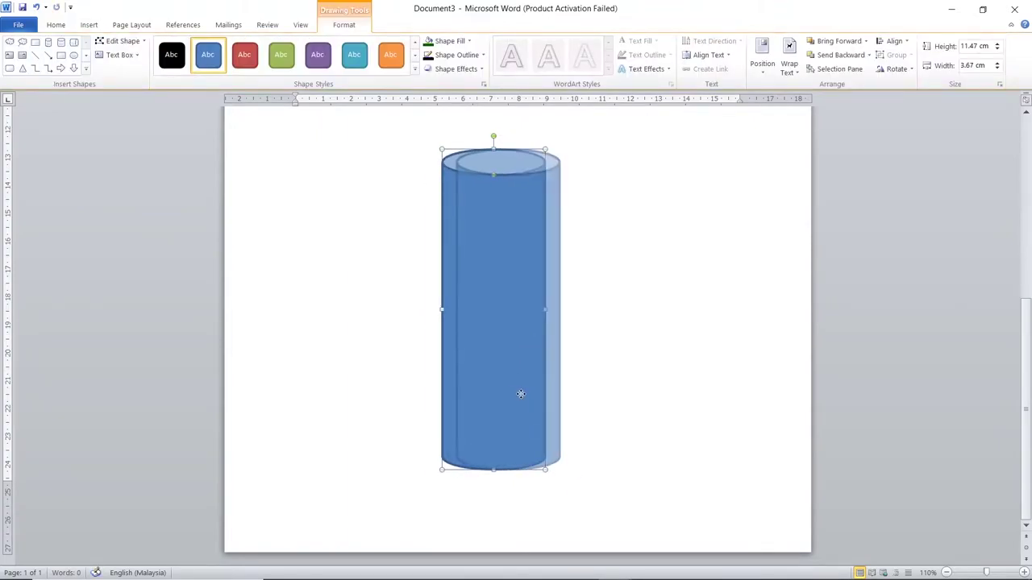
left_click_drag(506, 394, 521, 394)
scroll(578, 483, "up", 2)
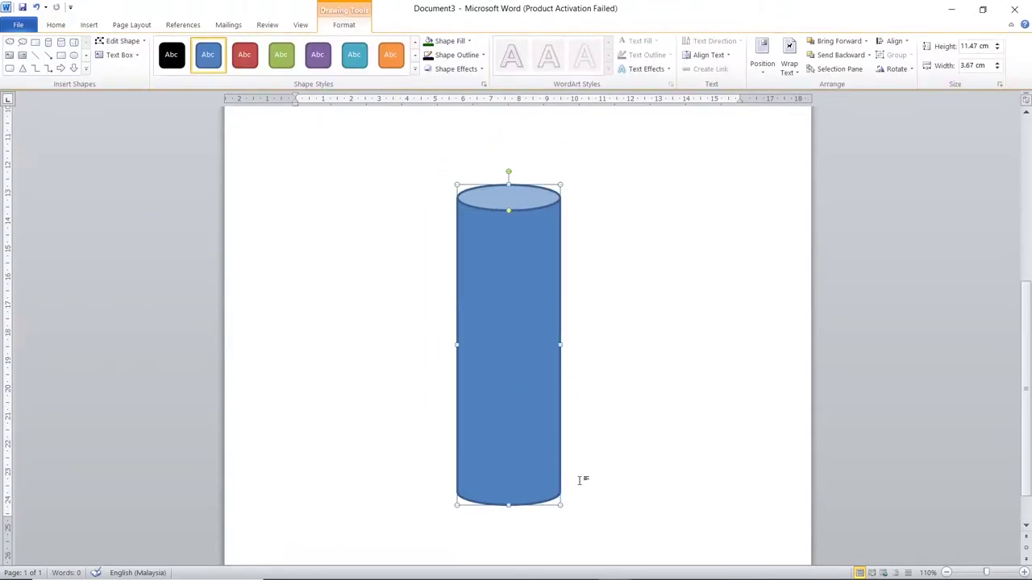
scroll(580, 475, "up", 6)
scroll(580, 474, "down", 4)
scroll(577, 467, "down", 4)
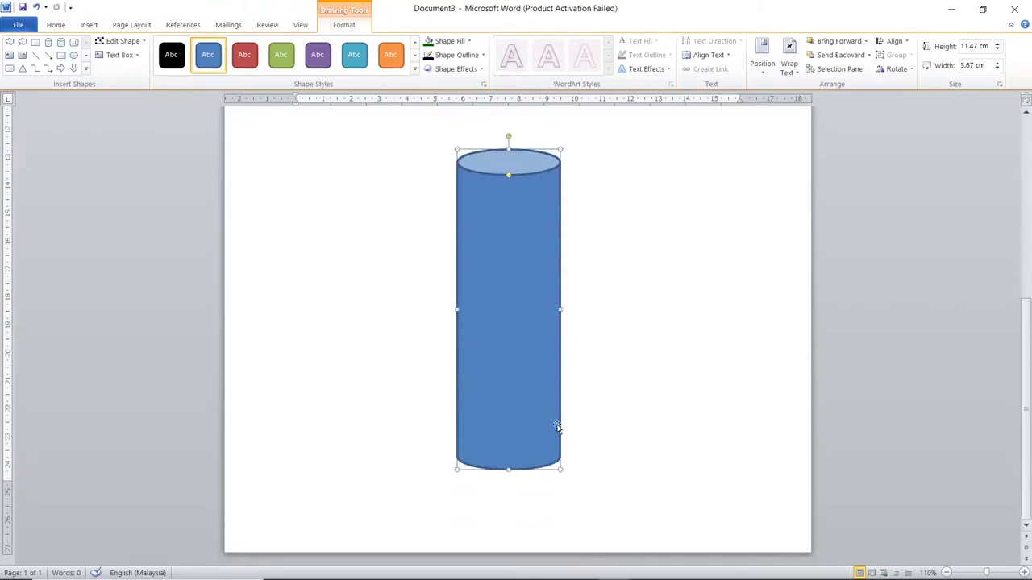
scroll(556, 421, "up", 2)
scroll(555, 421, "down", 1)
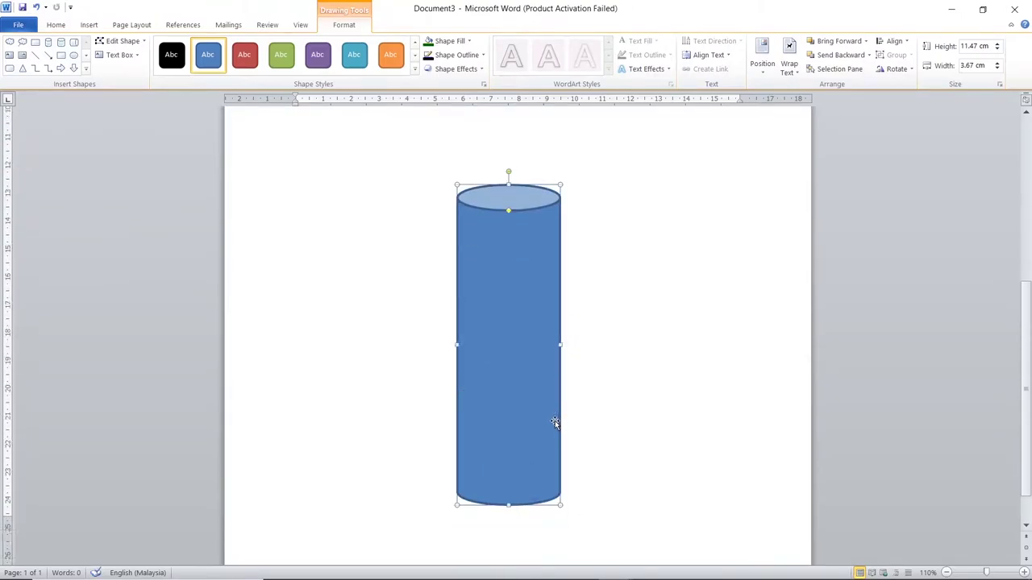
scroll(556, 421, "up", 1)
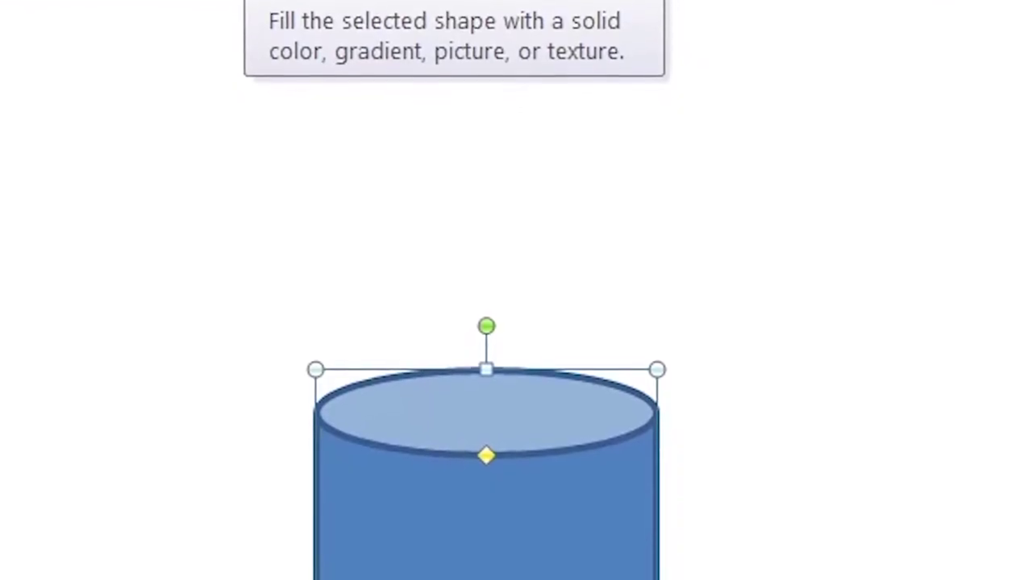
Fill the cylinder with dark brown from the Standard colour palette.
left_click(258, 0)
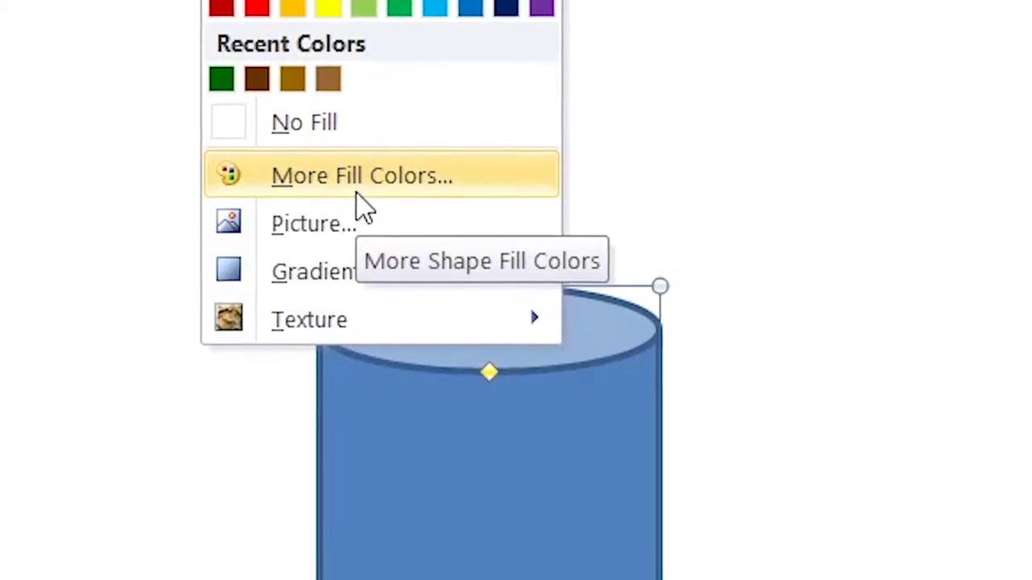
left_click(362, 149)
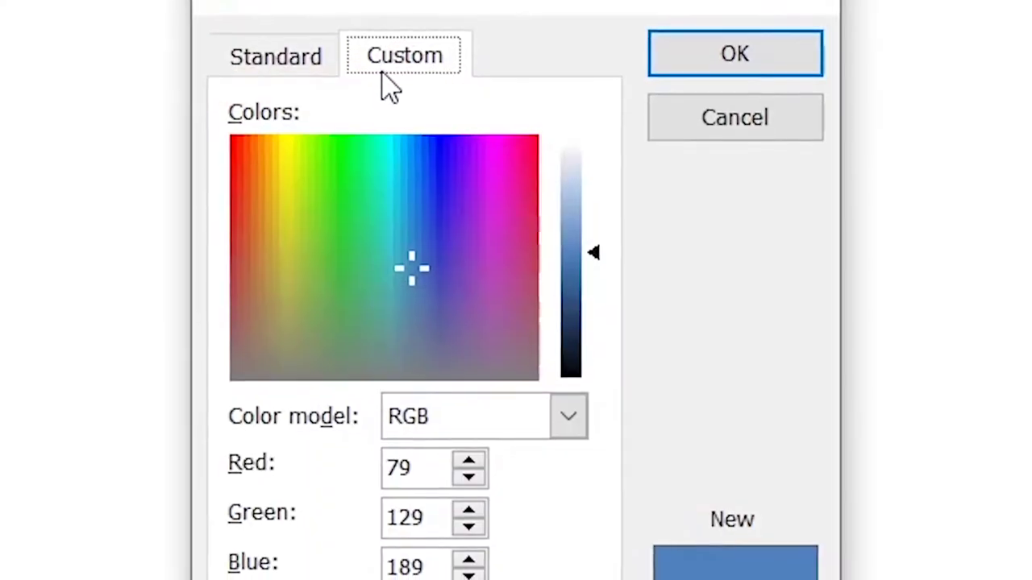
left_click(300, 68)
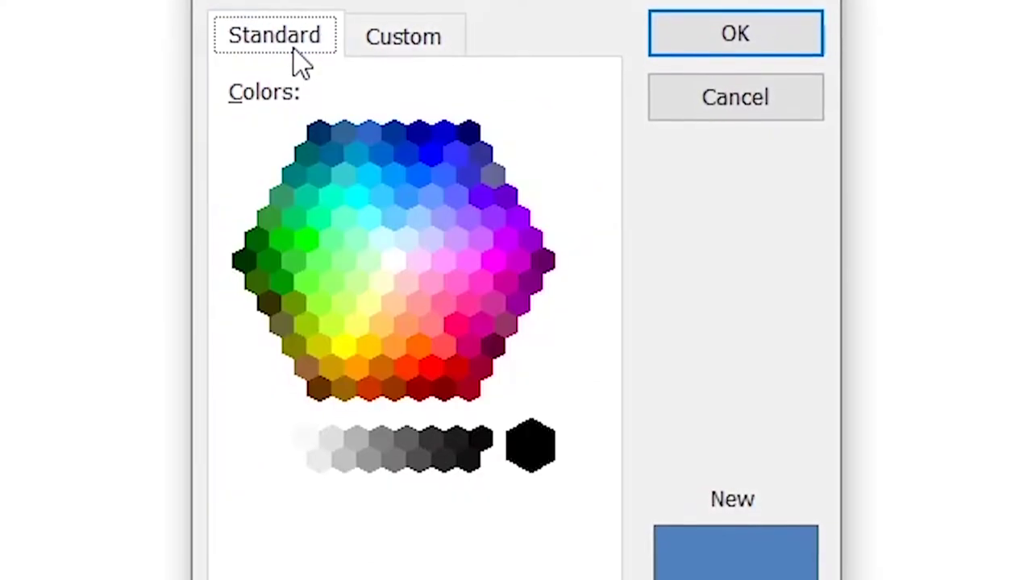
left_click(315, 373)
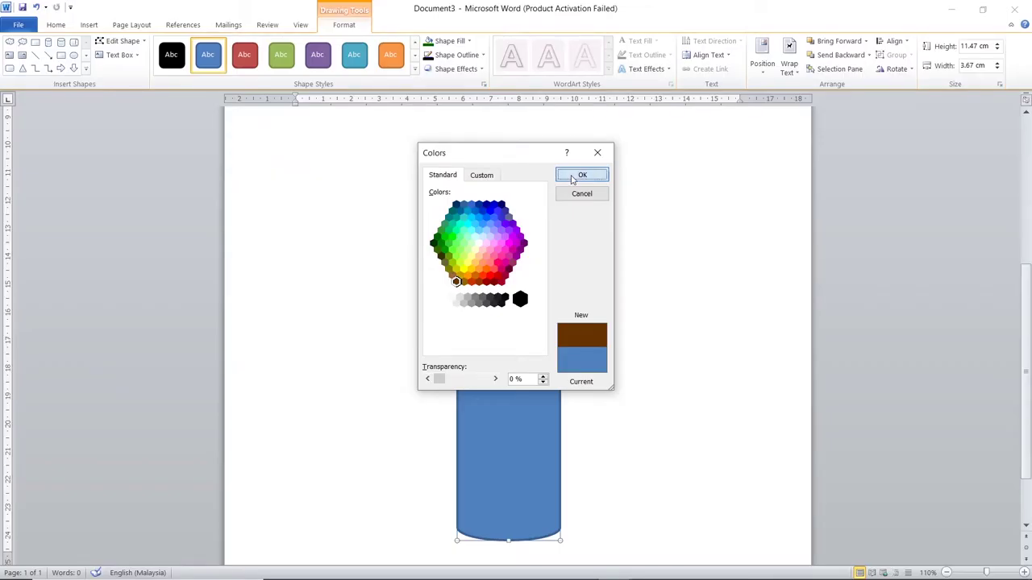
left_click(581, 175)
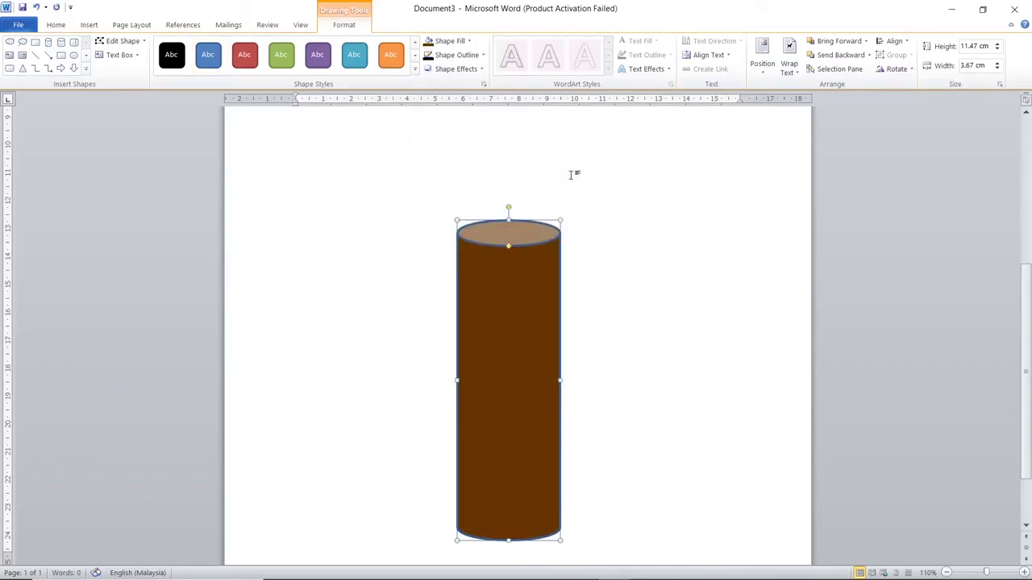
left_click(643, 334)
scroll(642, 333, "up", 5)
scroll(567, 396, "down", 3)
scroll(567, 396, "down", 1)
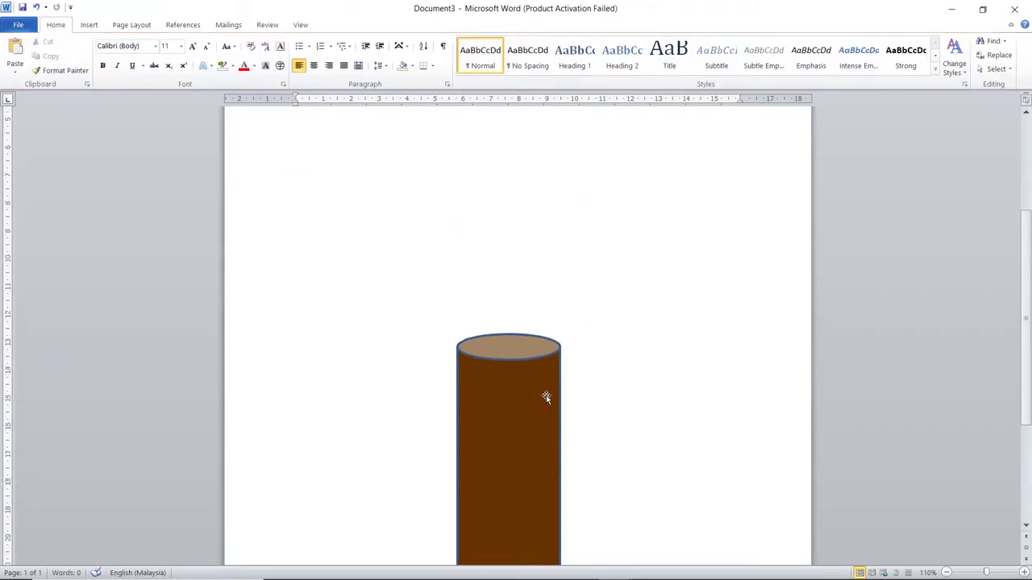
Give the brown cylinder a black outline.
left_click(542, 393)
scroll(567, 390, "down", 2)
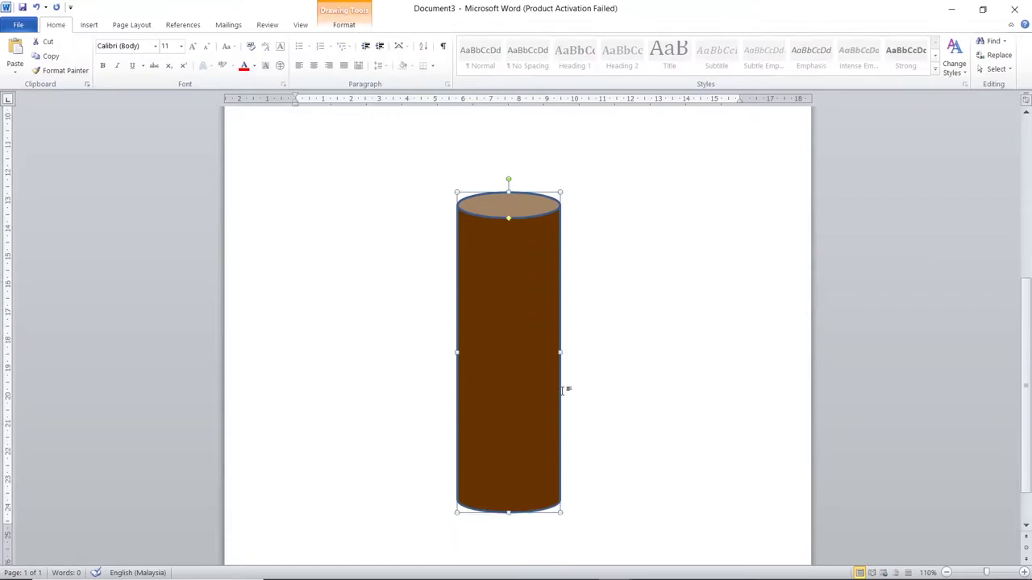
scroll(549, 416, "up", 1)
left_click(350, 27)
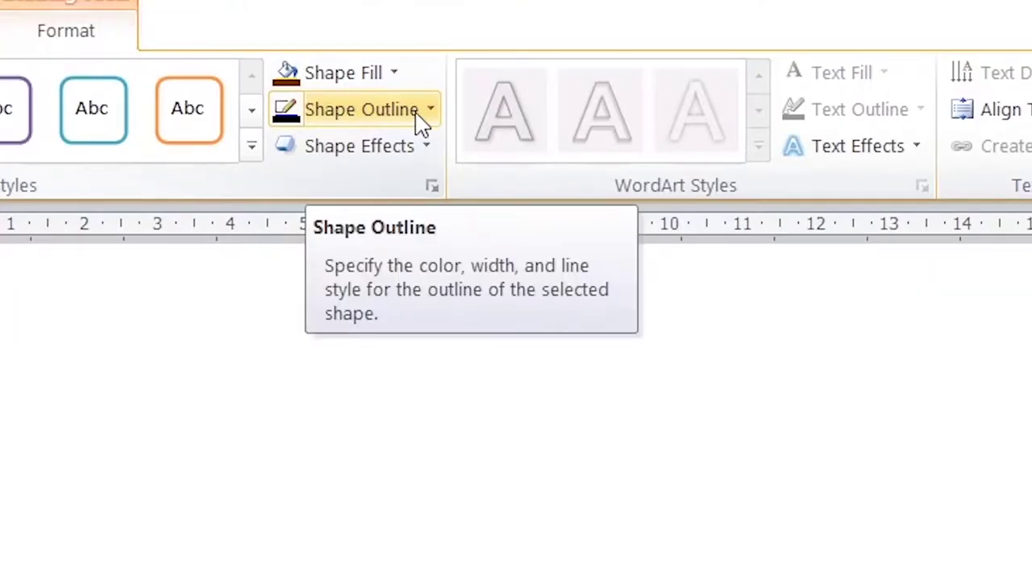
left_click(415, 115)
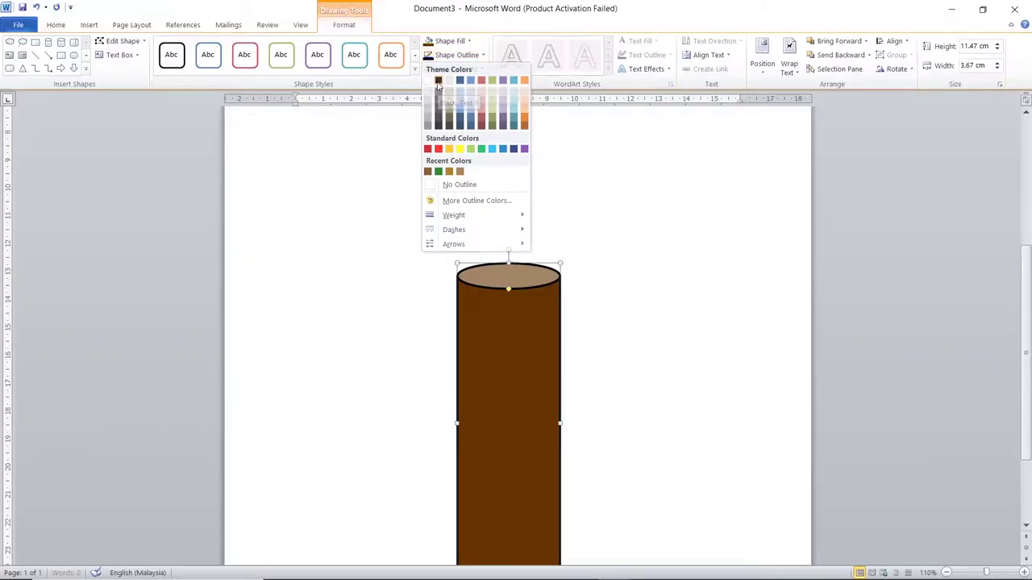
left_click(312, 175)
left_click(570, 279)
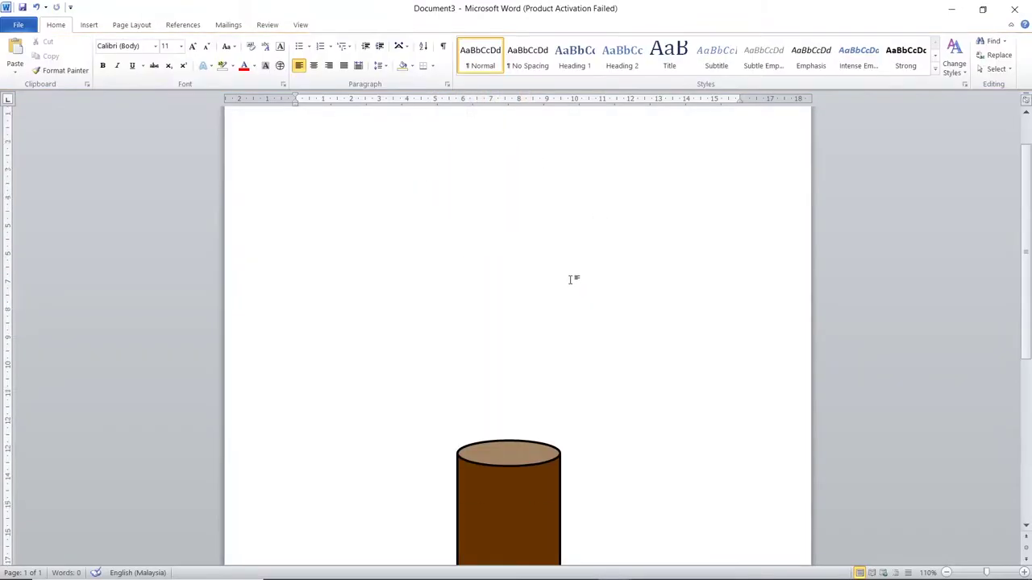
scroll(569, 278, "down", 5)
scroll(570, 275, "up", 3)
scroll(569, 274, "up", 1)
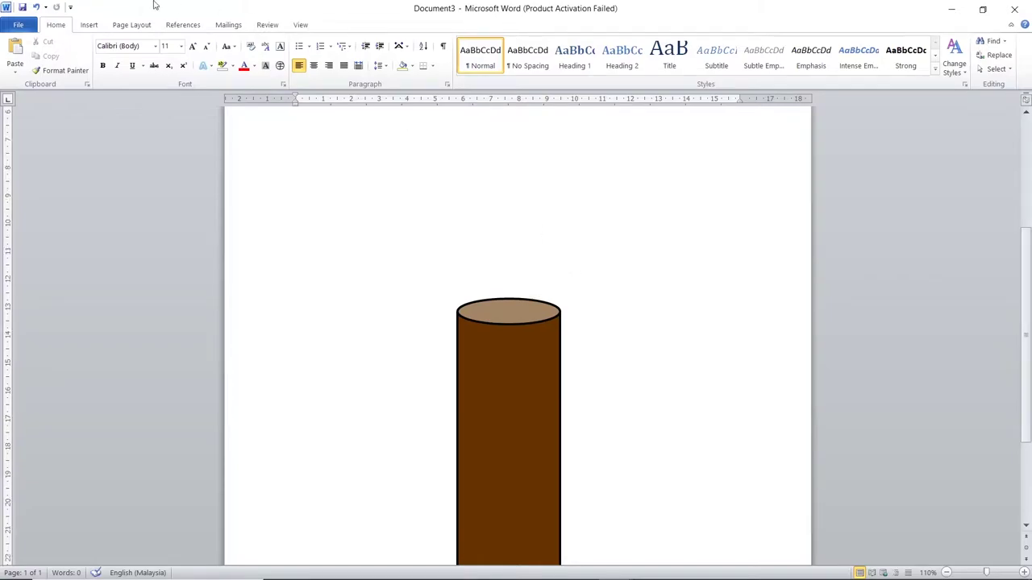
Draw a thin cylinder about 5.73 cm tall and 0.48 cm wide left of the trunk.
left_click(90, 25)
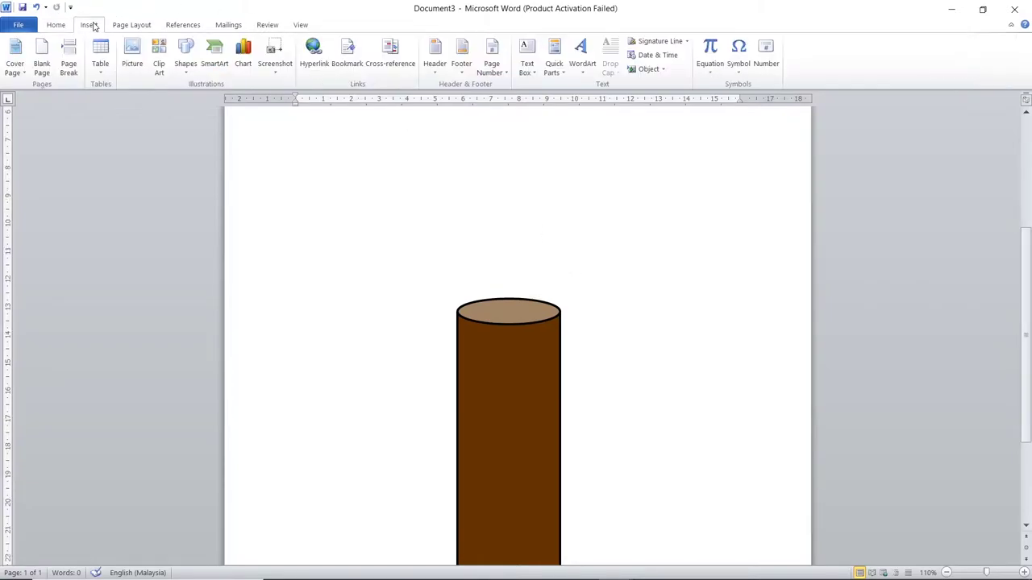
left_click(191, 74)
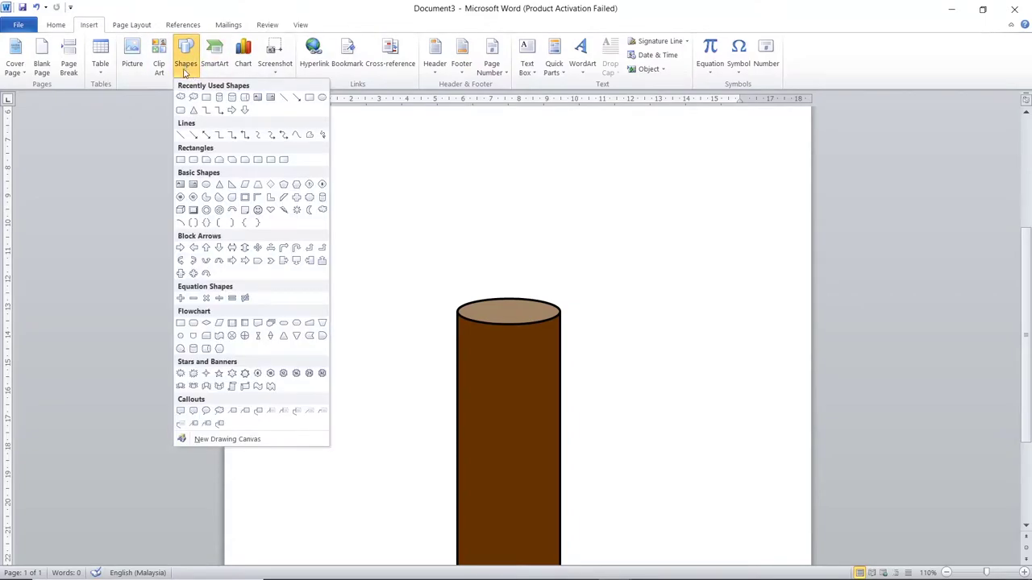
left_click(322, 198)
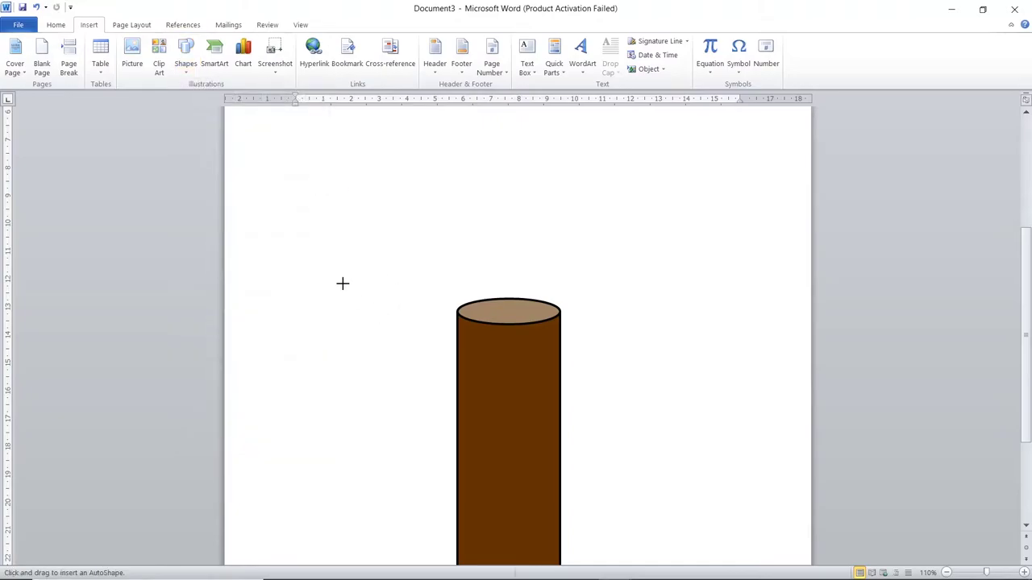
left_click_drag(331, 266, 342, 428)
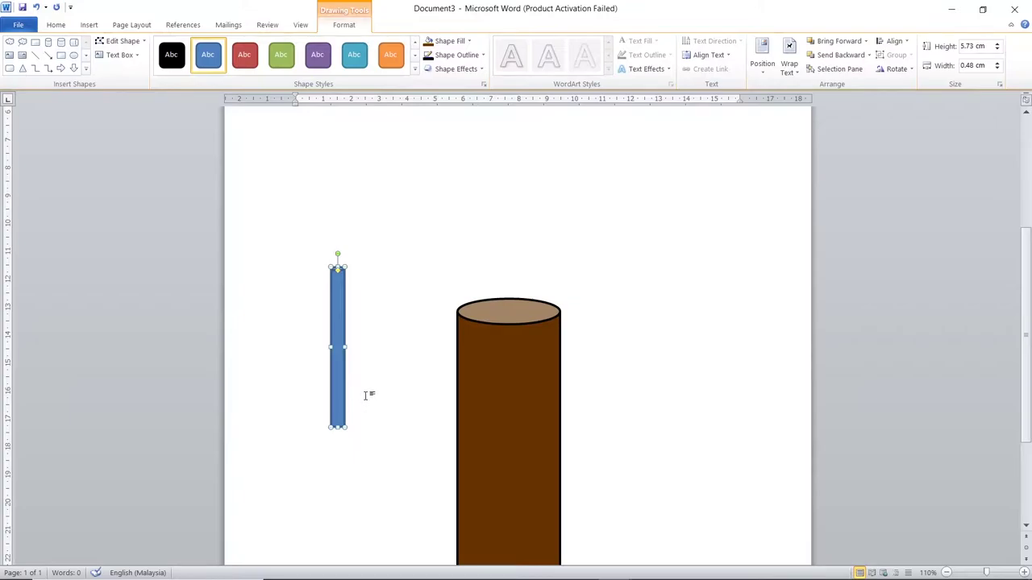
Fill the thin cylinder with the recent dark brown and outline it in black.
left_click(468, 46)
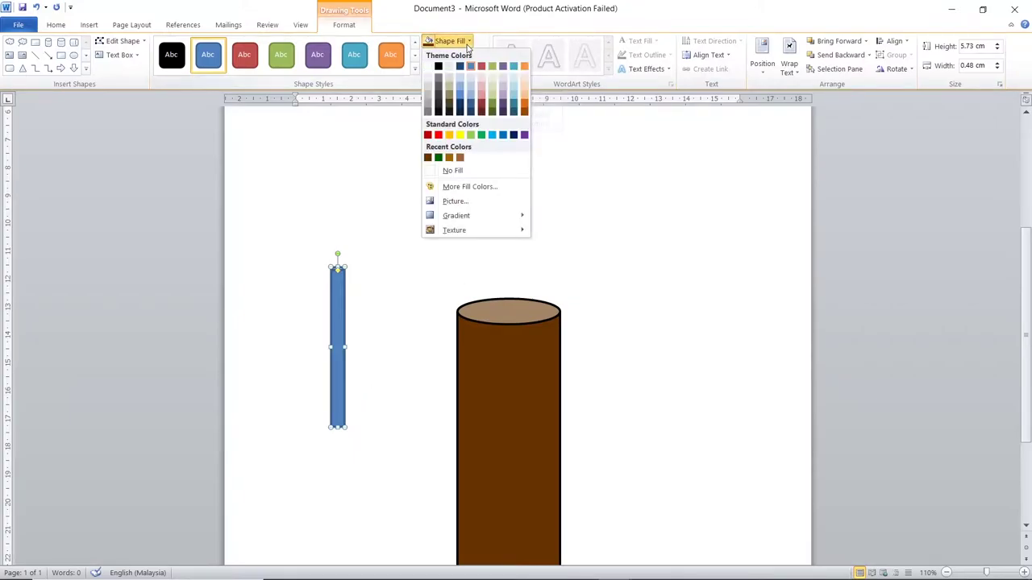
left_click(429, 159)
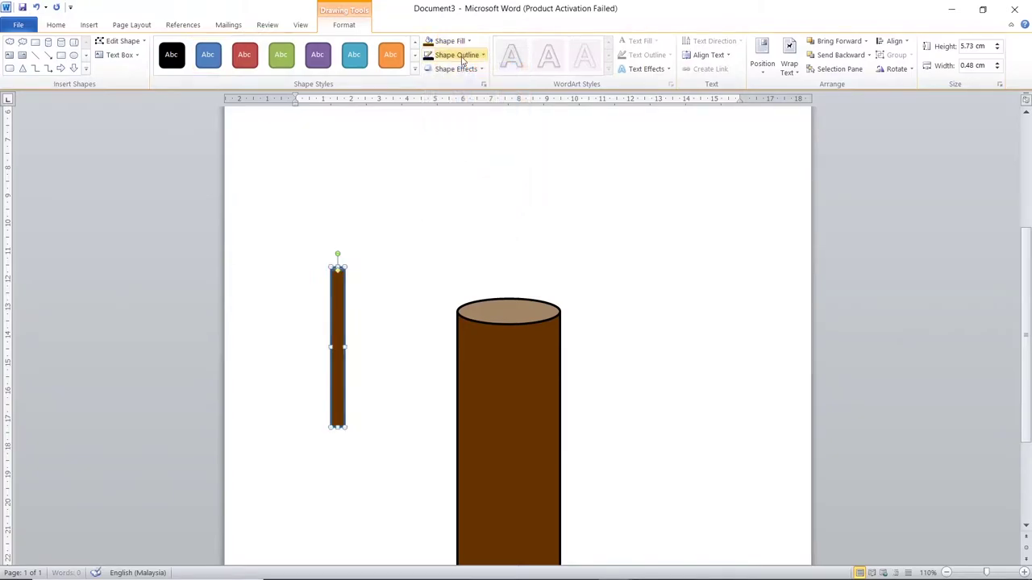
left_click(461, 56)
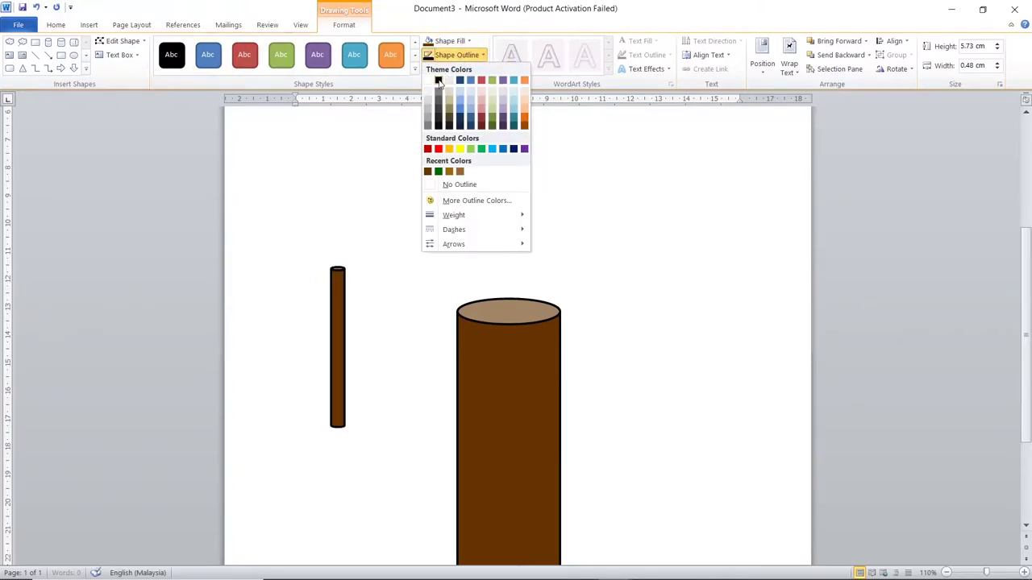
left_click(438, 81)
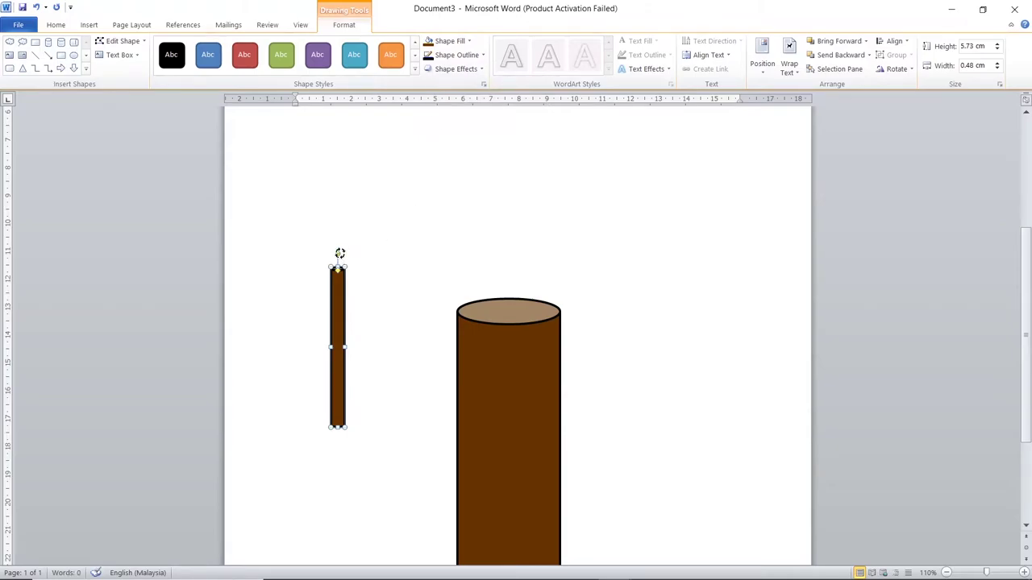
Rotate the thin bar diagonally, set it against the trunk's left side, and shorten it.
left_click_drag(339, 253, 252, 311)
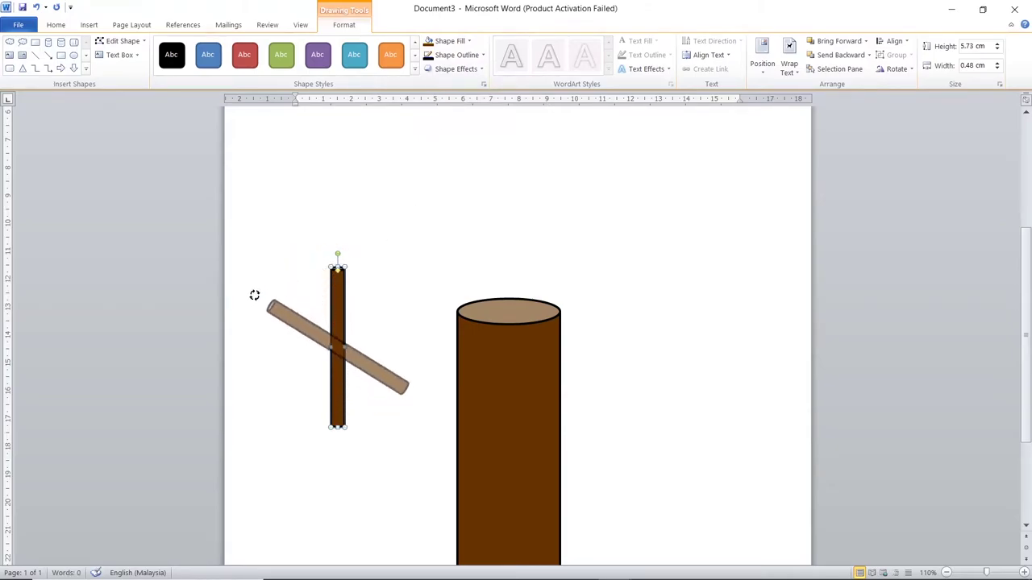
mouse_move(304, 337)
left_mouse_down()
mouse_move(363, 409)
mouse_move(397, 409)
left_mouse_up()
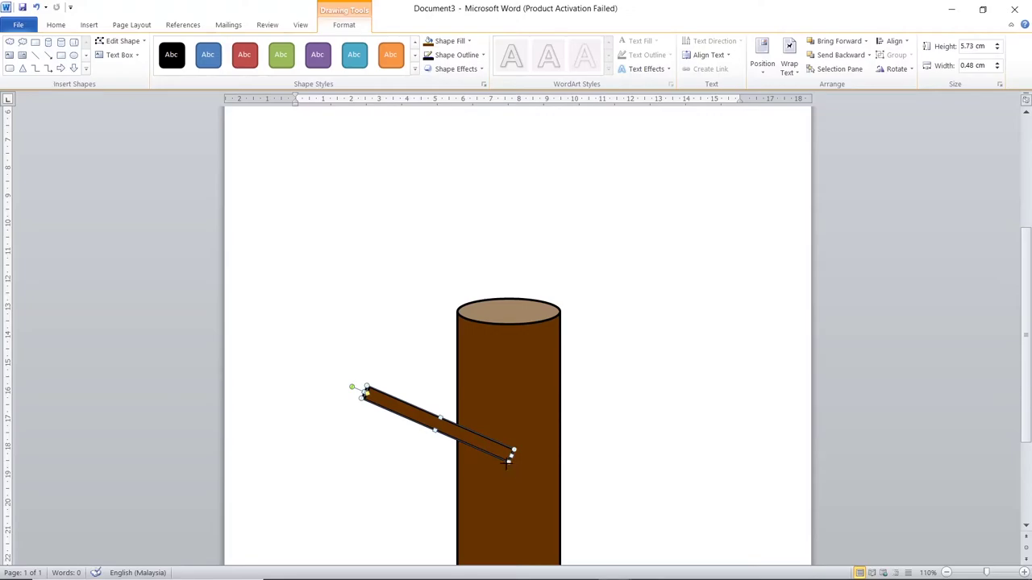
left_click_drag(508, 462, 489, 447)
left_click(621, 444)
scroll(567, 468, "up", 4)
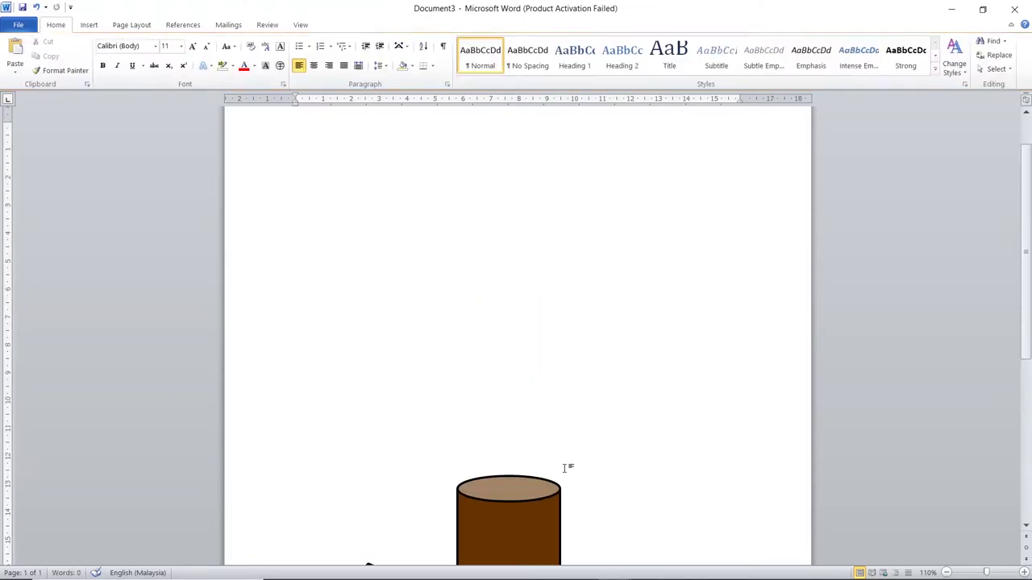
scroll(566, 468, "down", 3)
scroll(458, 466, "down", 2)
left_click(435, 360)
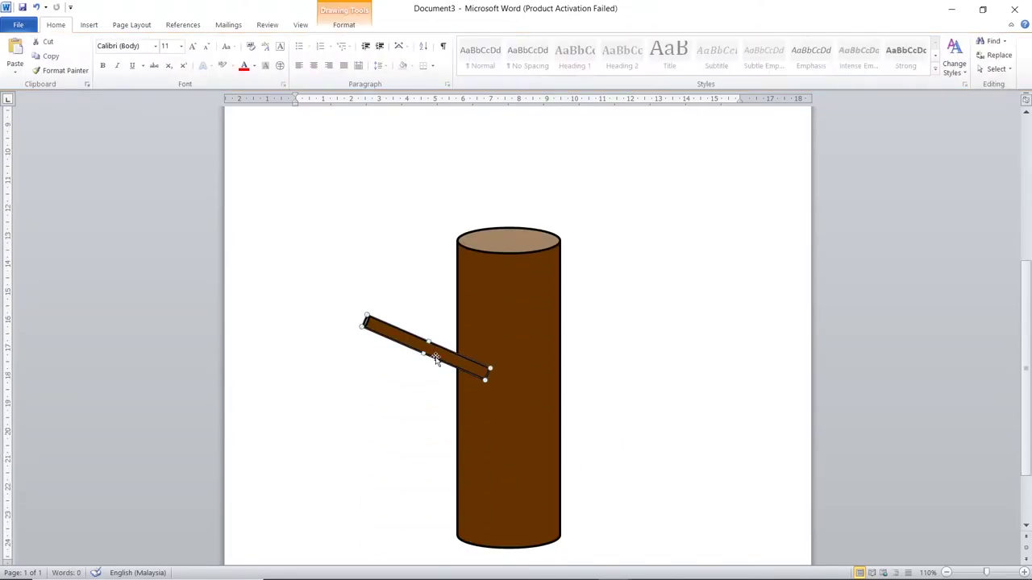
scroll(436, 360, "up", 1)
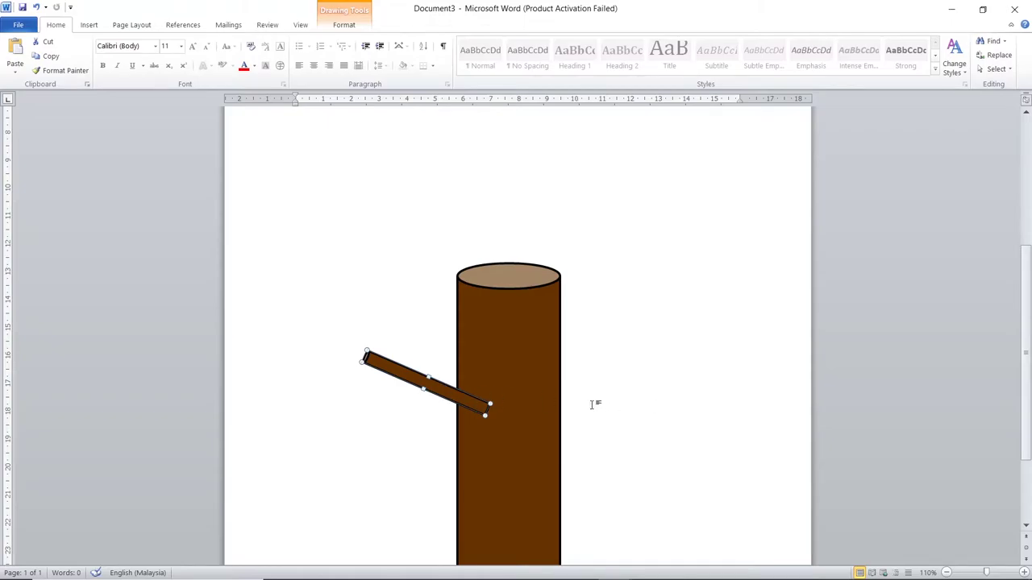
Duplicate the branch and place the copy higher on the trunk's left side.
key("ctrl+c")
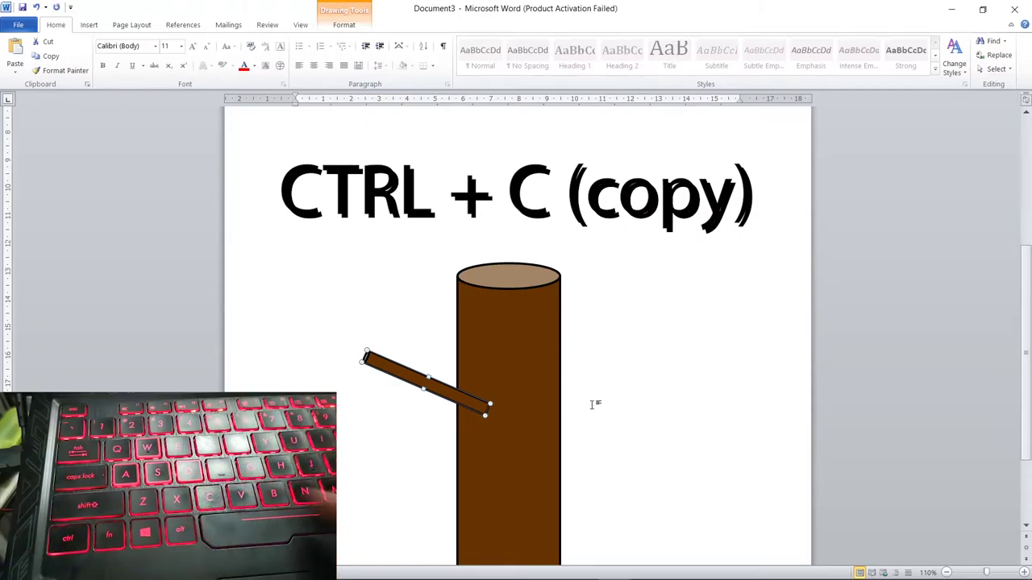
key("ctrl+v")
left_click_drag(455, 398, 461, 333)
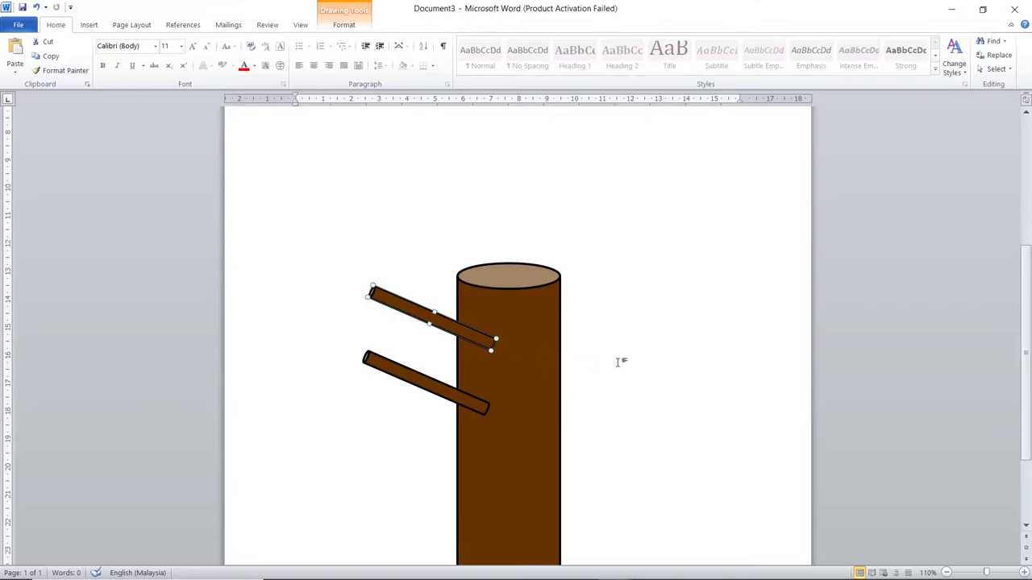
left_click(618, 359)
scroll(484, 477, "down", 3)
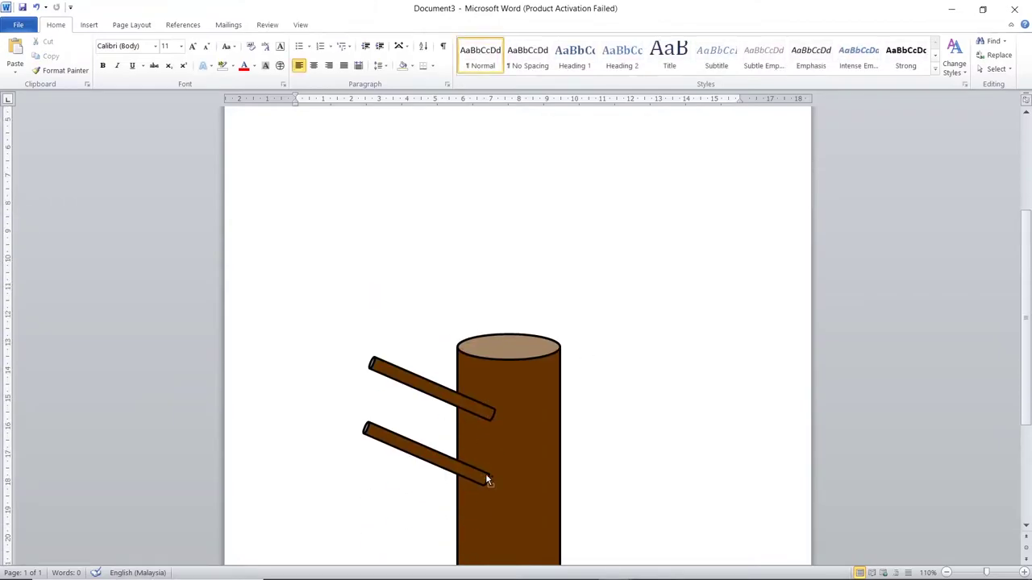
Copy the lower branch onto the trunk's top, shortened and tilted steeply upward.
left_click(491, 476)
key("ctrl+c")
key("ctrl+v")
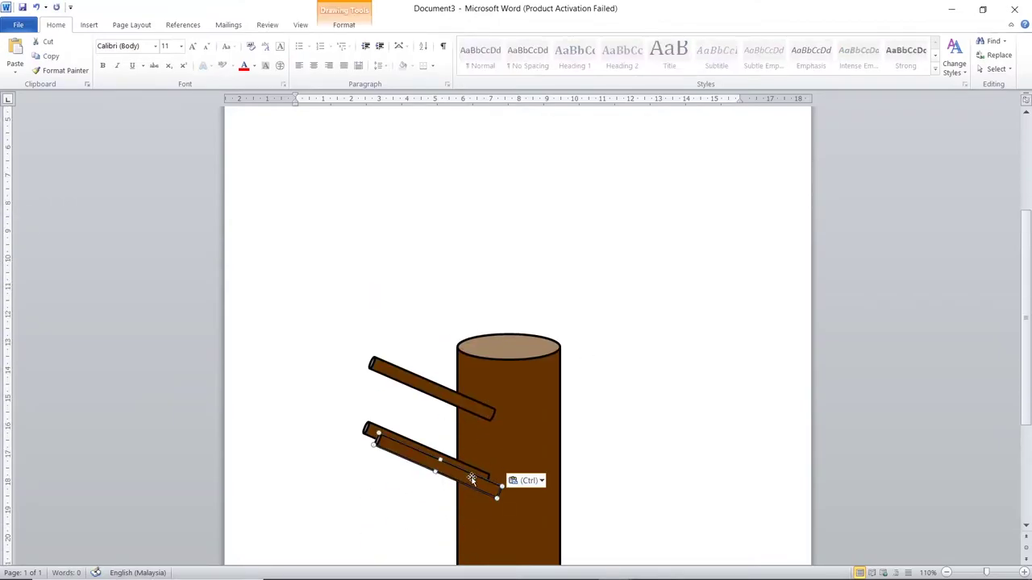
mouse_move(474, 482)
left_mouse_down()
mouse_move(503, 362)
mouse_move(496, 332)
left_mouse_up()
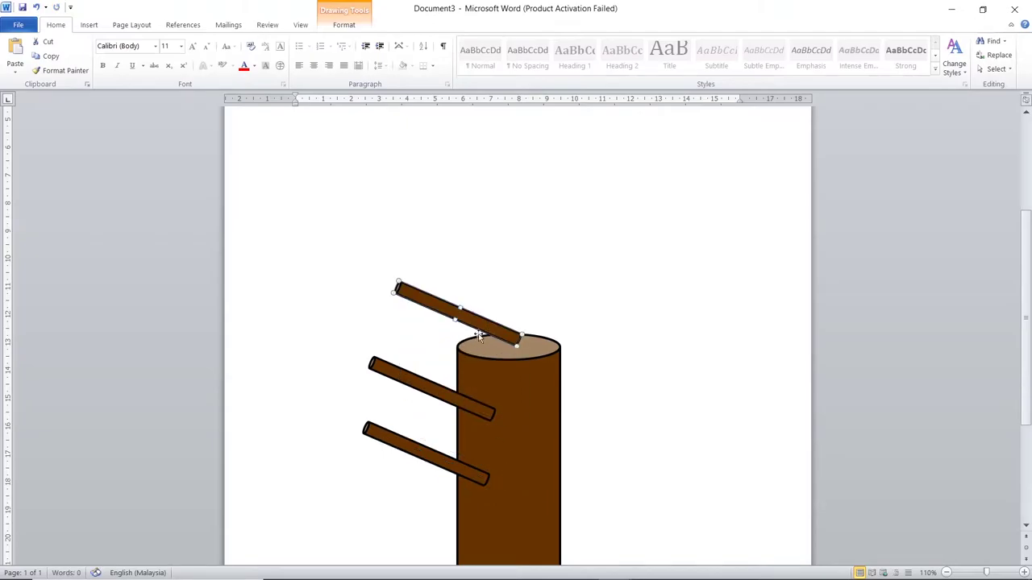
left_click_drag(399, 278, 437, 297)
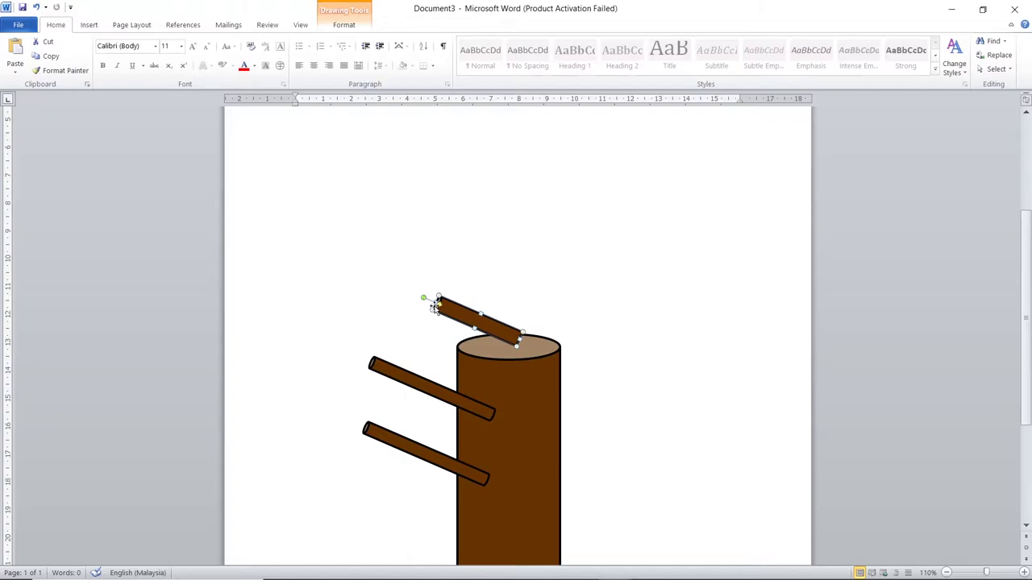
mouse_move(432, 300)
left_mouse_down()
mouse_move(440, 276)
mouse_move(466, 306)
left_mouse_up()
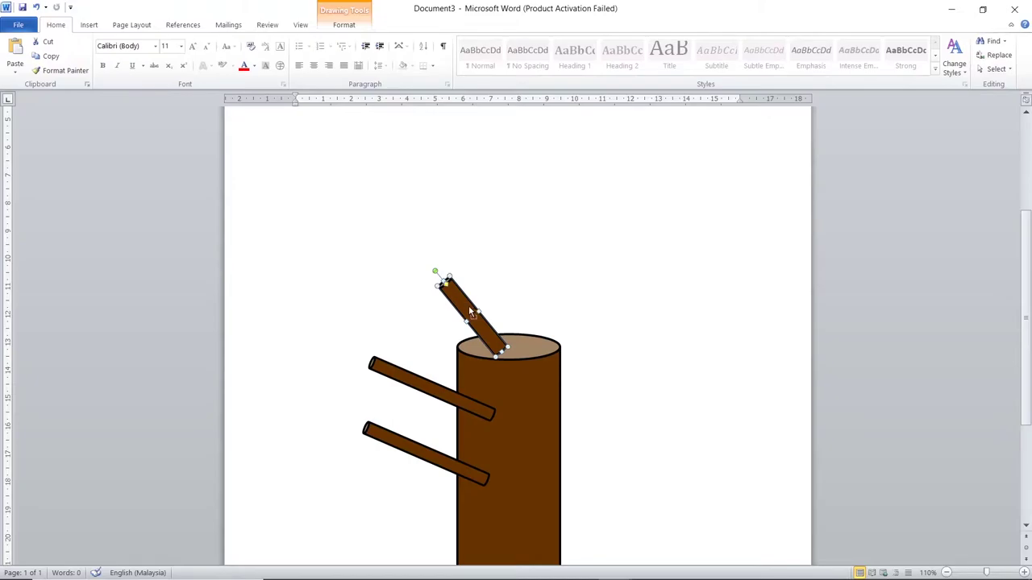
Add another shortened branch on the trunk's top pointing up and to the right.
key("ctrl+v")
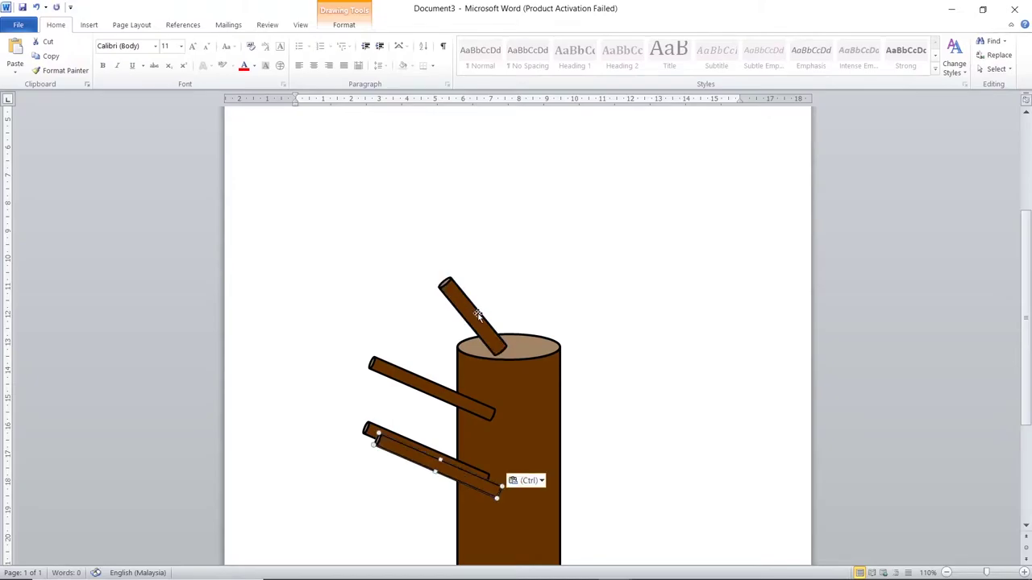
mouse_move(433, 469)
left_mouse_down()
mouse_move(434, 452)
mouse_move(559, 295)
left_mouse_up()
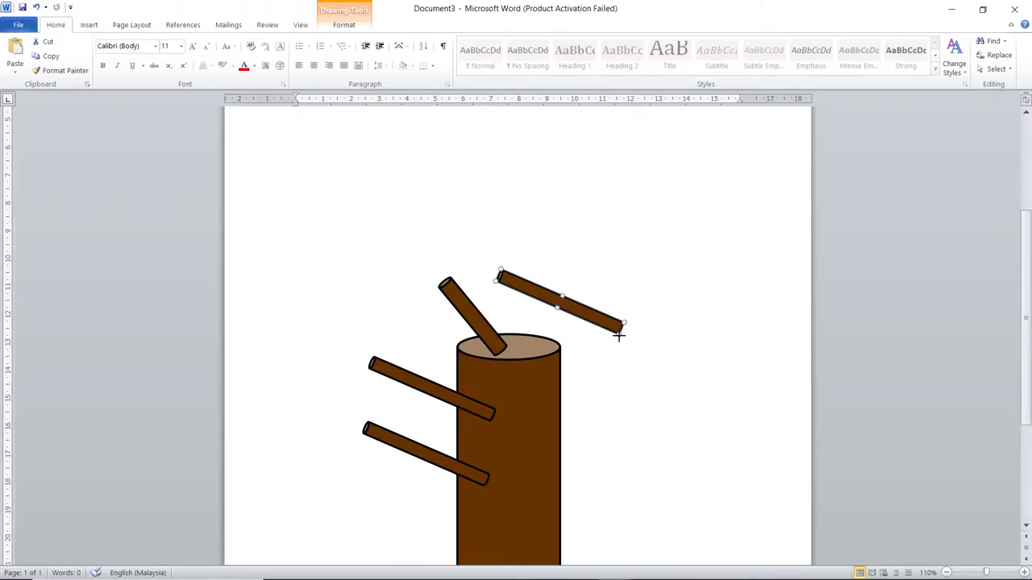
left_click_drag(618, 335, 576, 317)
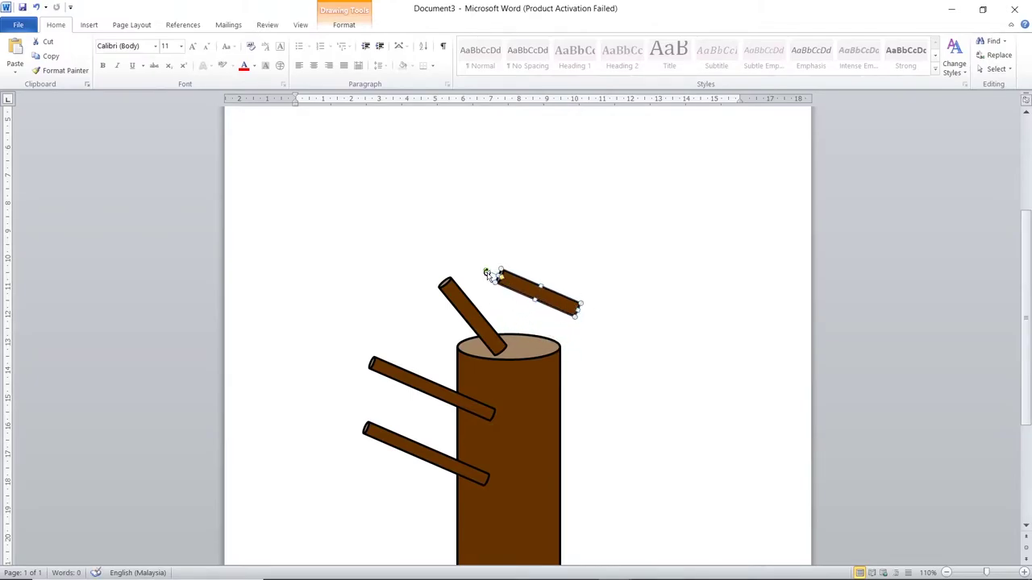
mouse_move(487, 273)
left_mouse_down()
mouse_move(563, 248)
mouse_move(556, 295)
left_mouse_up()
Paste a branch copy over the trunk, then delete the unneeded copy.
left_click(603, 324)
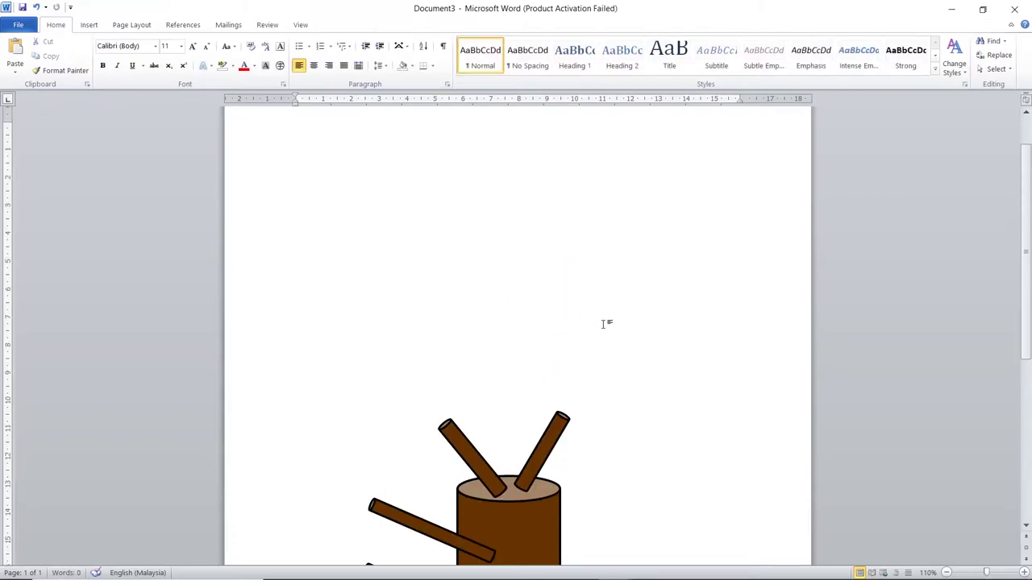
scroll(565, 469, "down", 2)
scroll(564, 469, "down", 2)
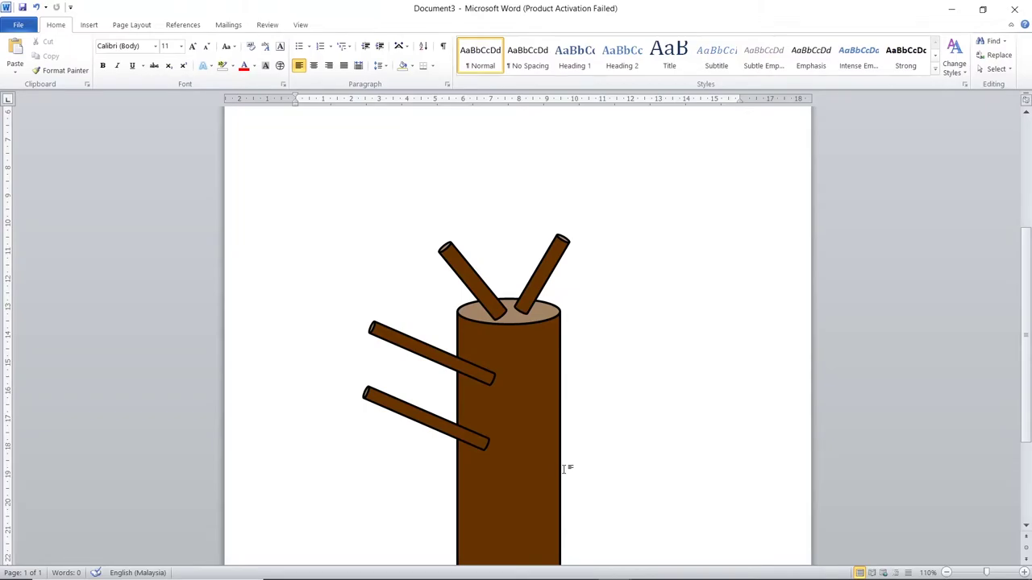
scroll(565, 469, "up", 1)
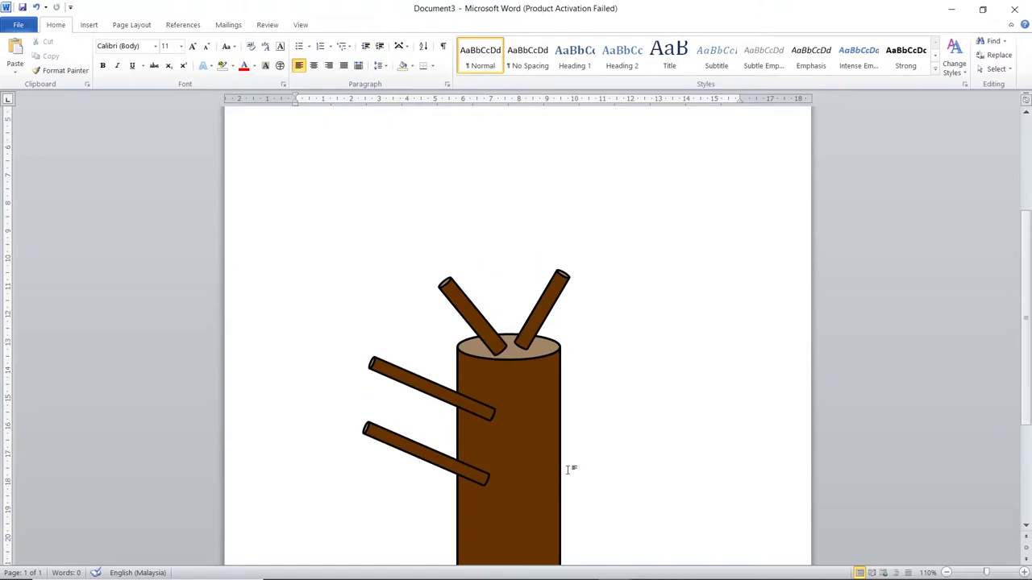
scroll(568, 469, "down", 1)
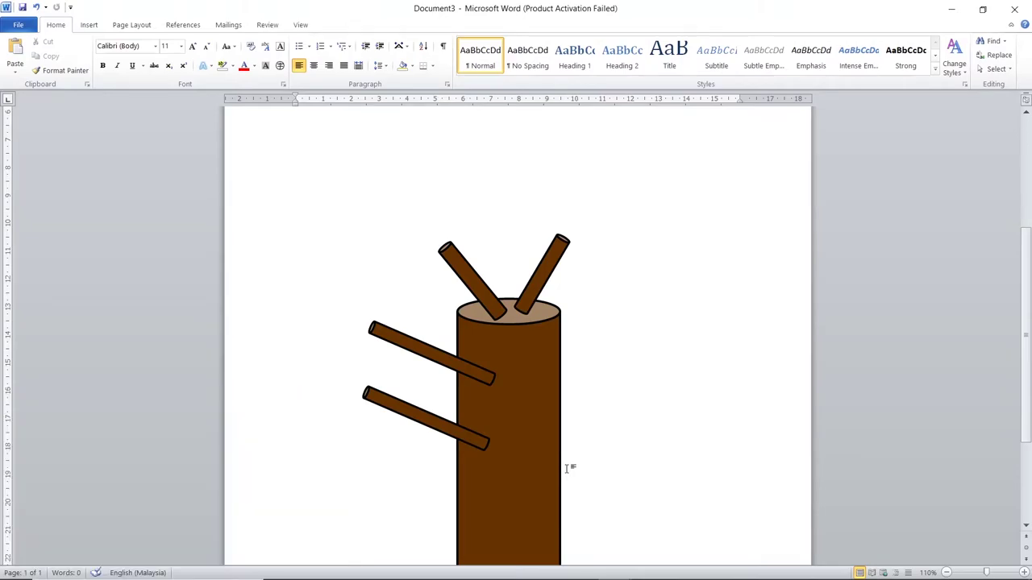
key("ctrl+v")
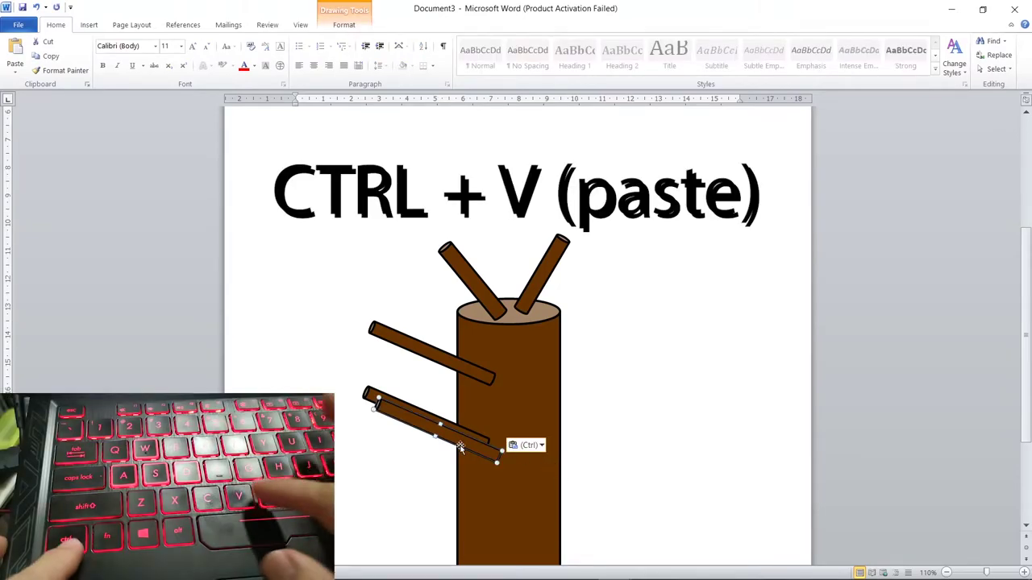
left_click_drag(461, 448, 532, 431)
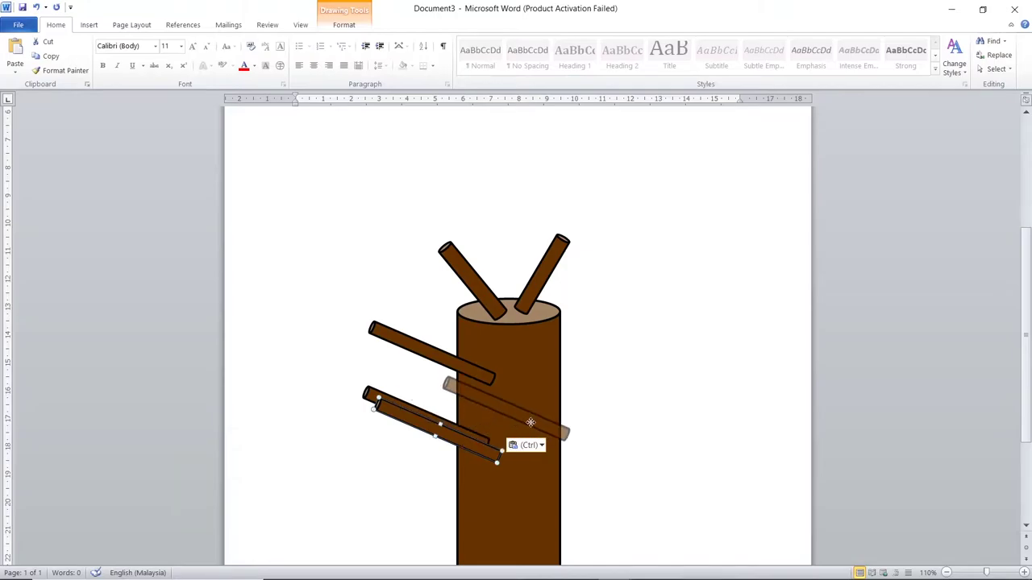
key("Escape")
key("Delete")
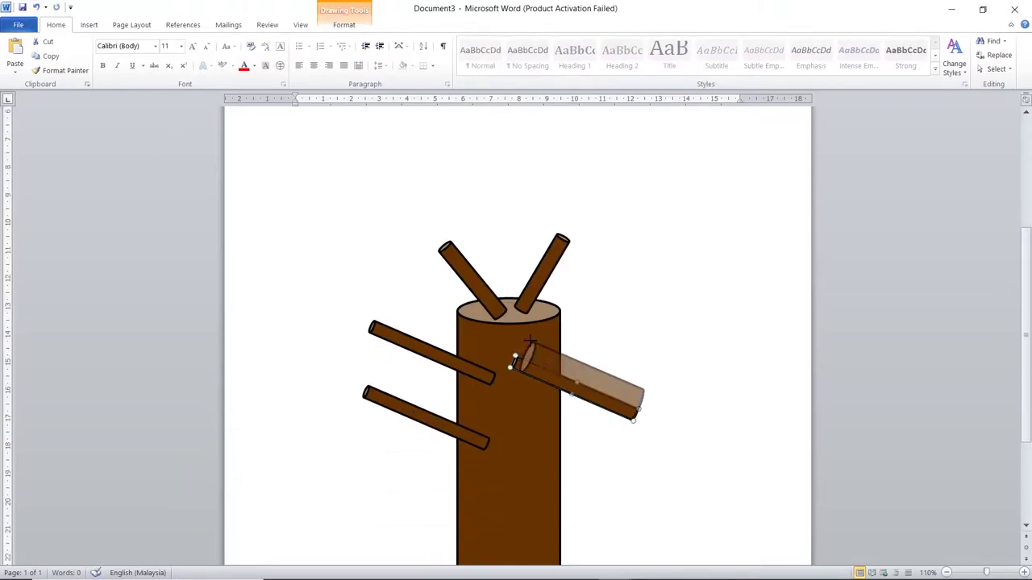
Duplicate the lower branch onto the trunk's right side with a Ctrl-drag.
left_click_drag(443, 421, 586, 408)
left_click(89, 25)
left_click(186, 63)
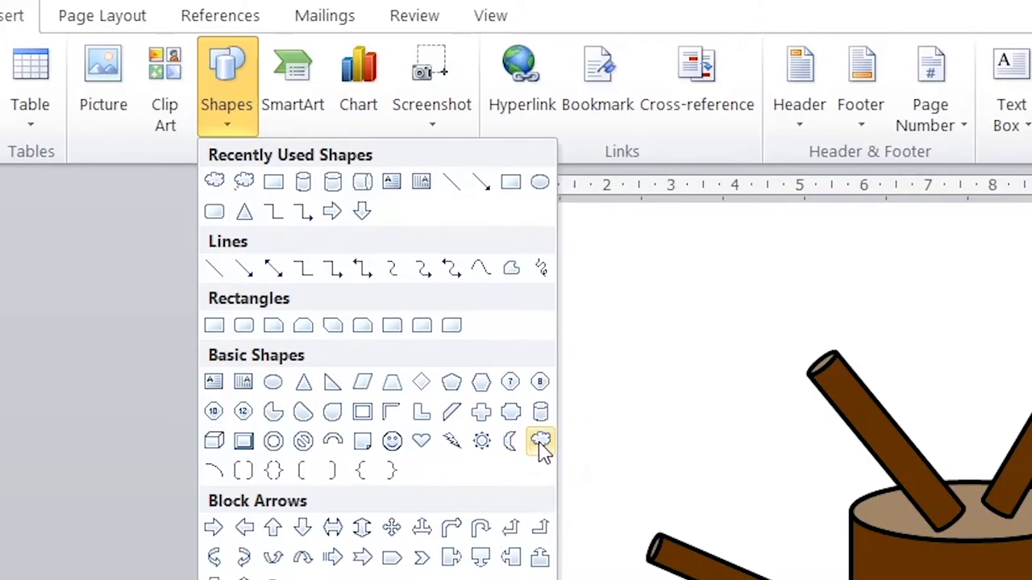
Draw a cloud shape to the left of the trunk.
left_click(536, 446)
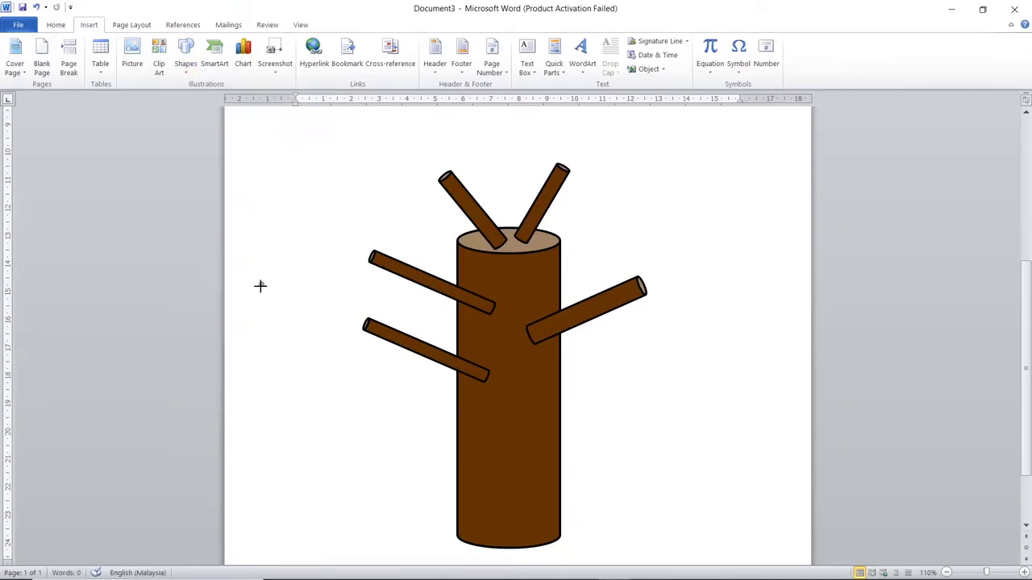
left_click_drag(260, 282, 461, 431)
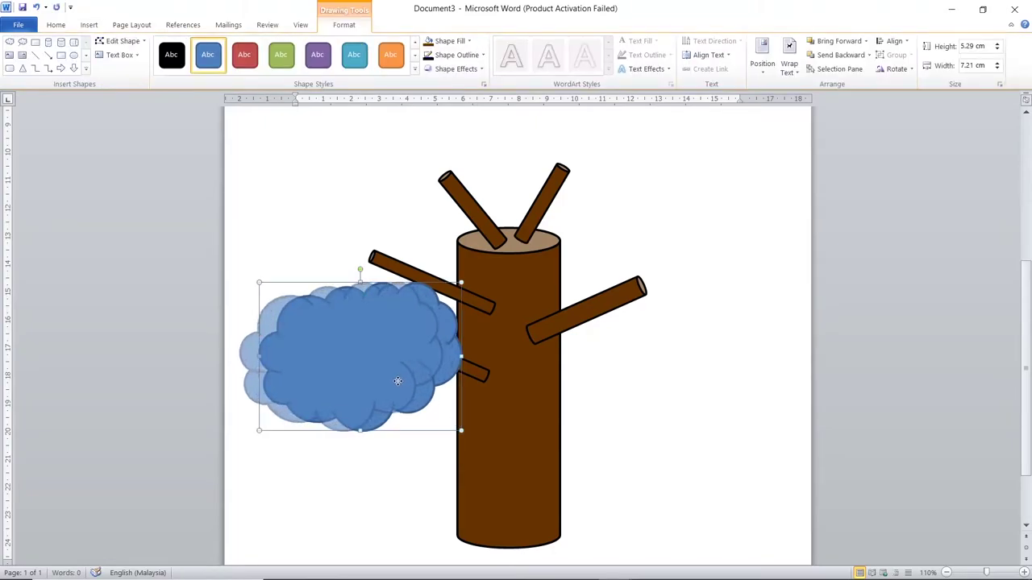
left_click_drag(407, 380, 395, 384)
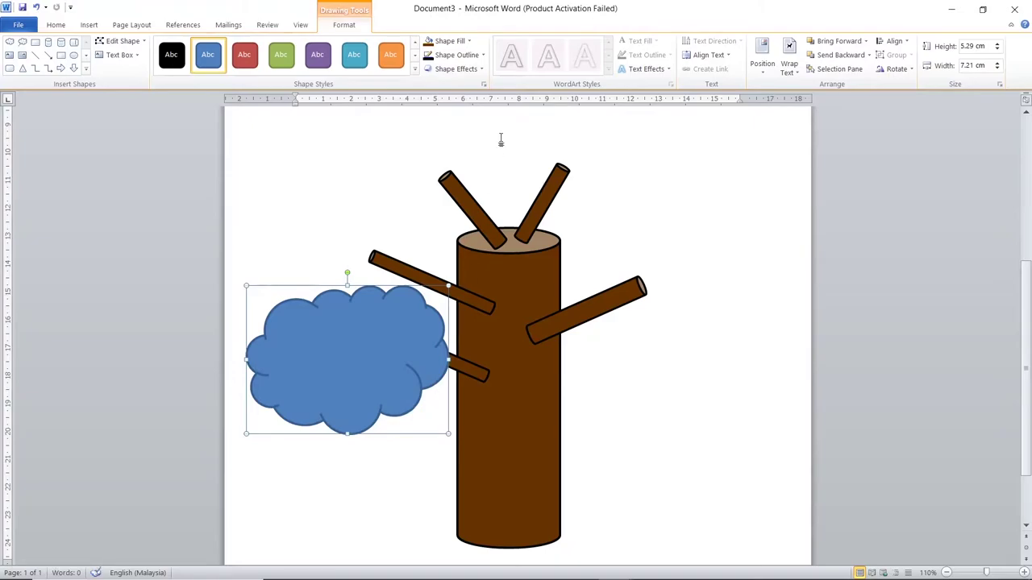
Fill the cloud dark green from the standard palette and give it a black outline.
left_click(468, 41)
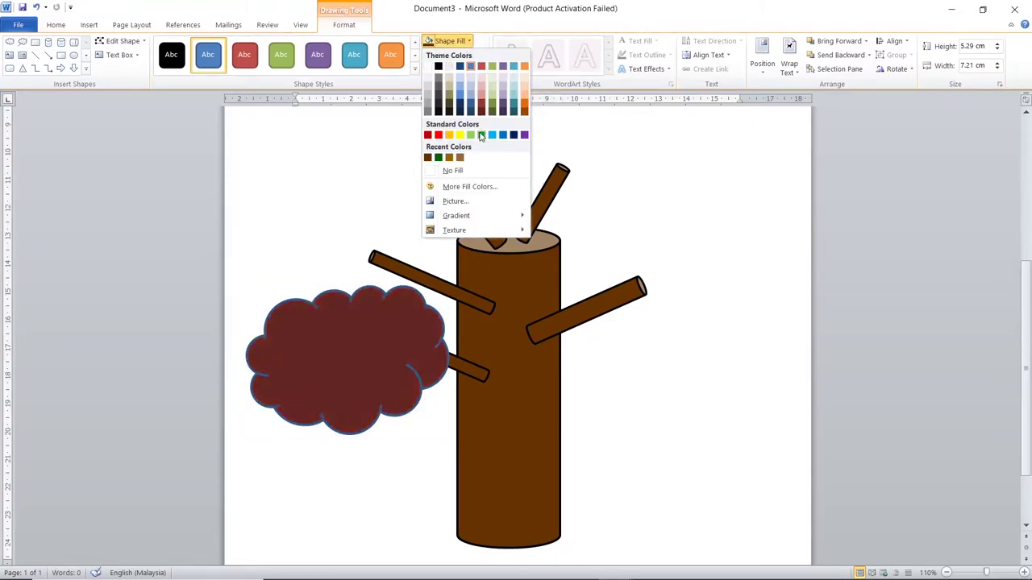
left_click(470, 191)
left_click(446, 177)
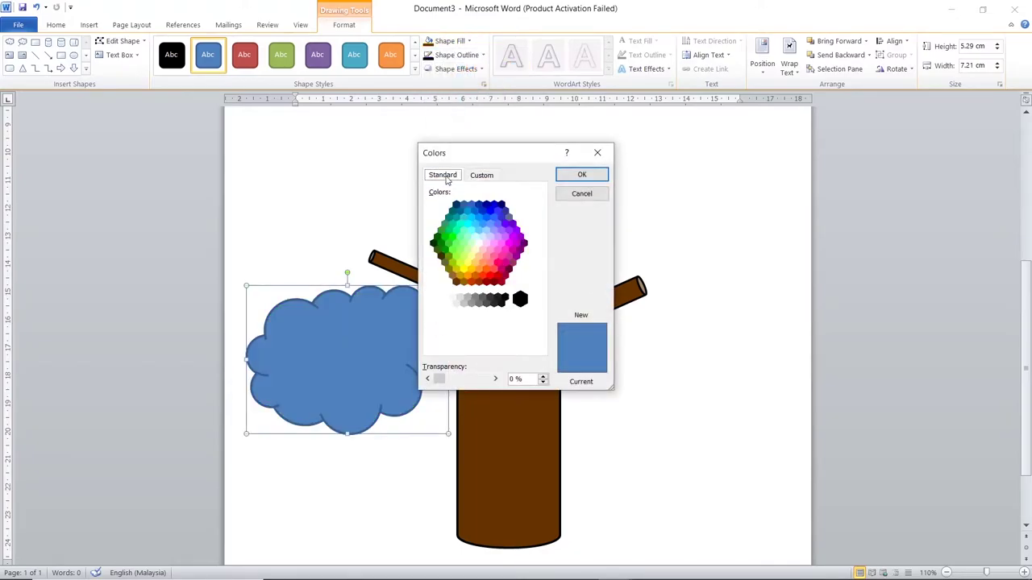
left_click(438, 238)
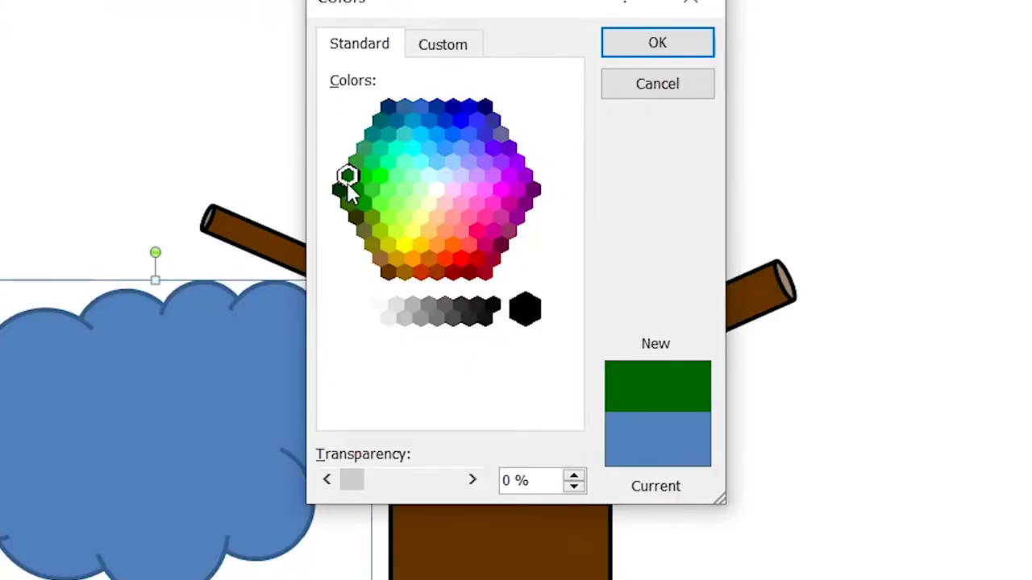
left_click(642, 55)
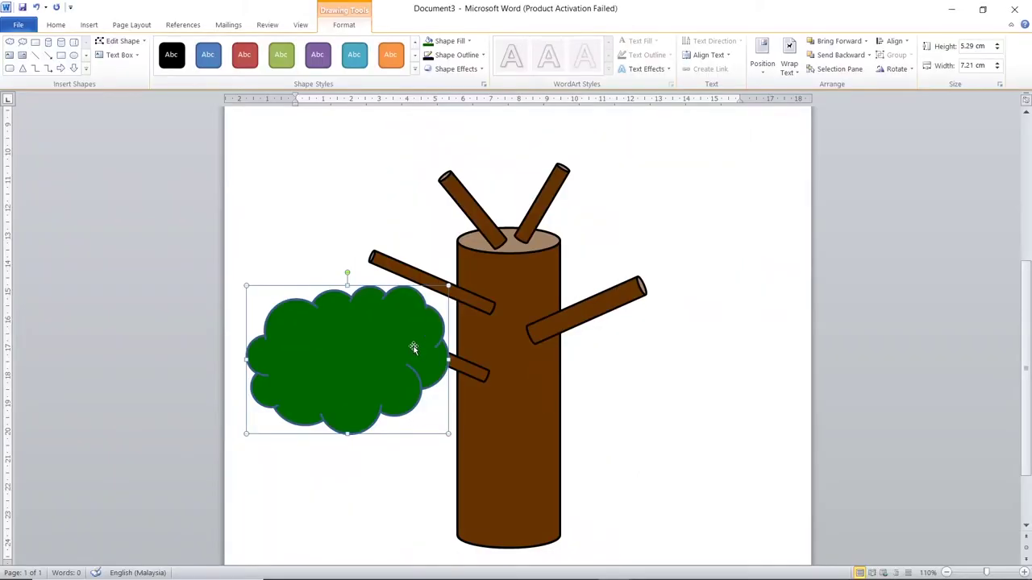
left_click(482, 56)
left_click(441, 80)
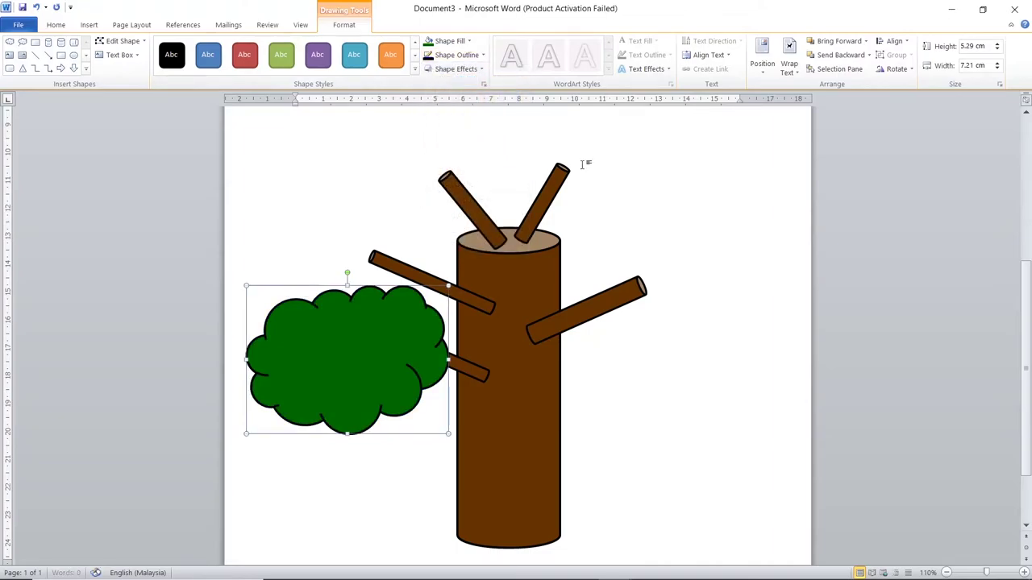
left_click(640, 198)
scroll(527, 347, "down", 2)
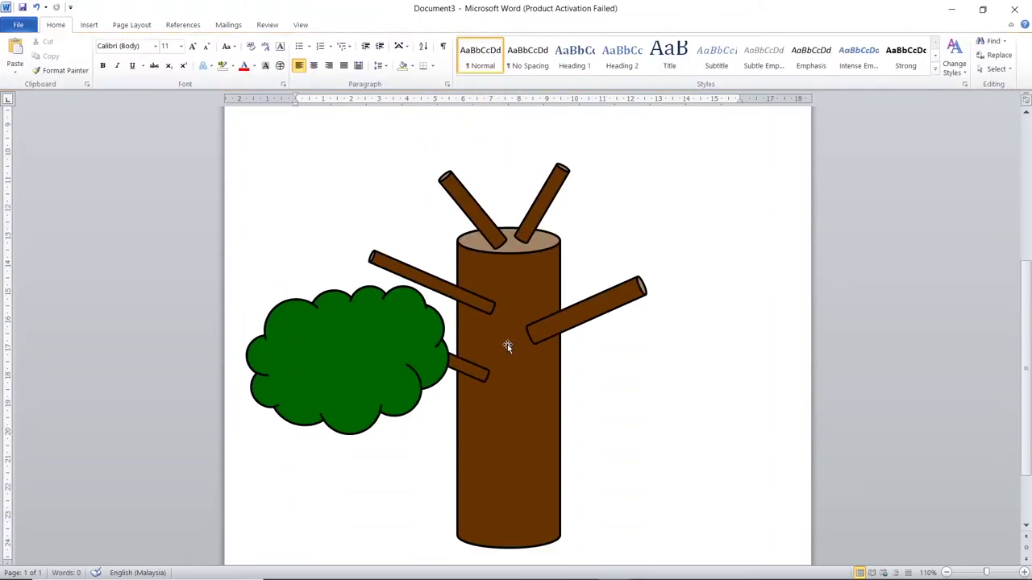
Copy the green cloud and paste three copies at the upper left, right branch and top right.
left_click(392, 355)
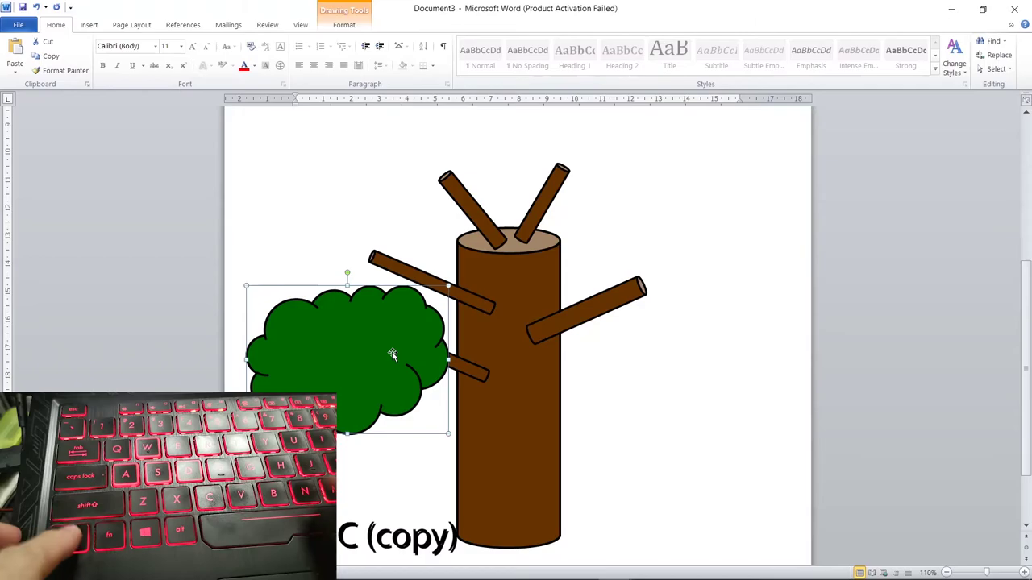
key("ctrl+c")
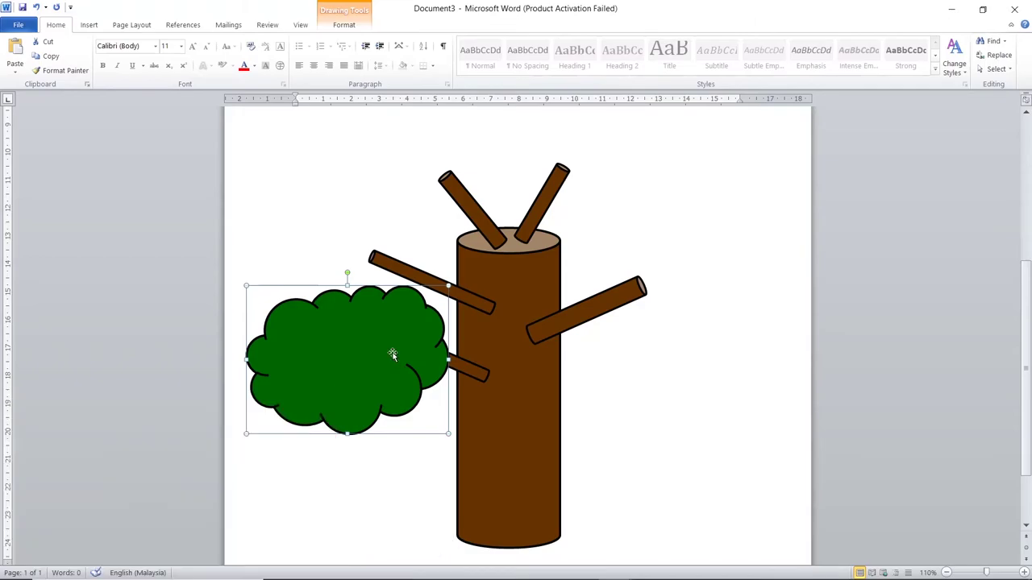
key("ctrl+v")
left_click_drag(397, 358, 391, 244)
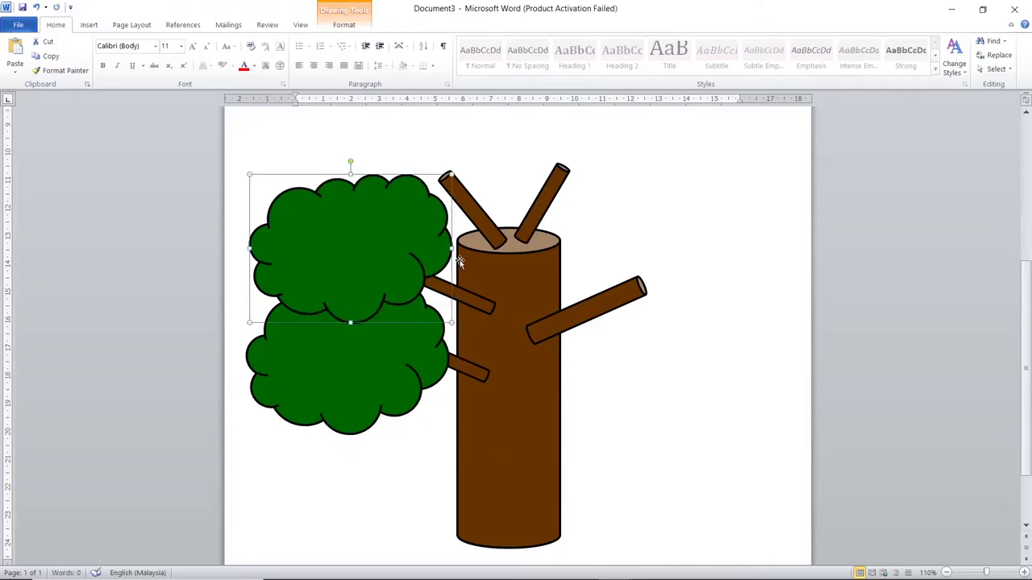
key("ctrl+v")
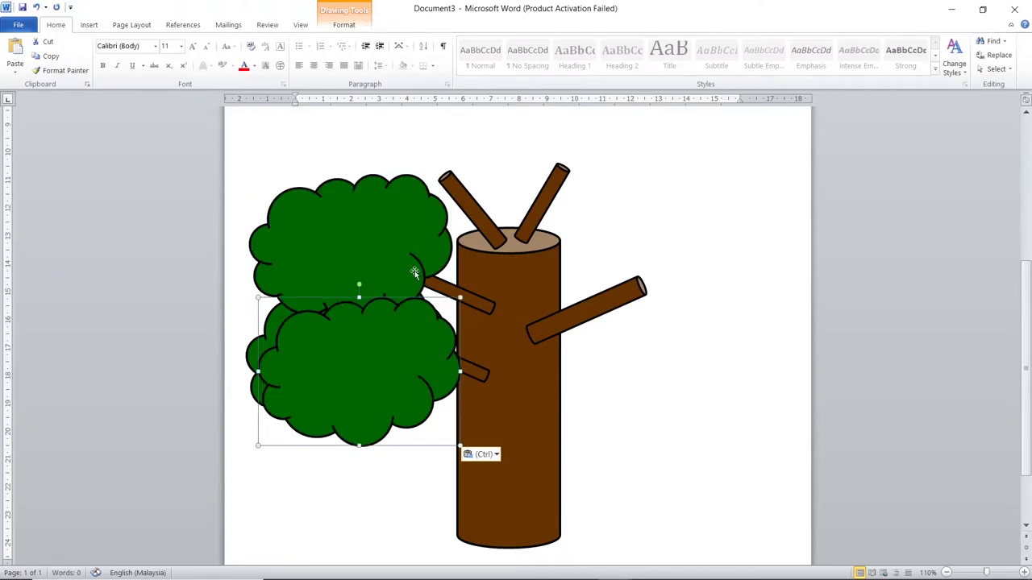
left_click_drag(394, 341, 695, 271)
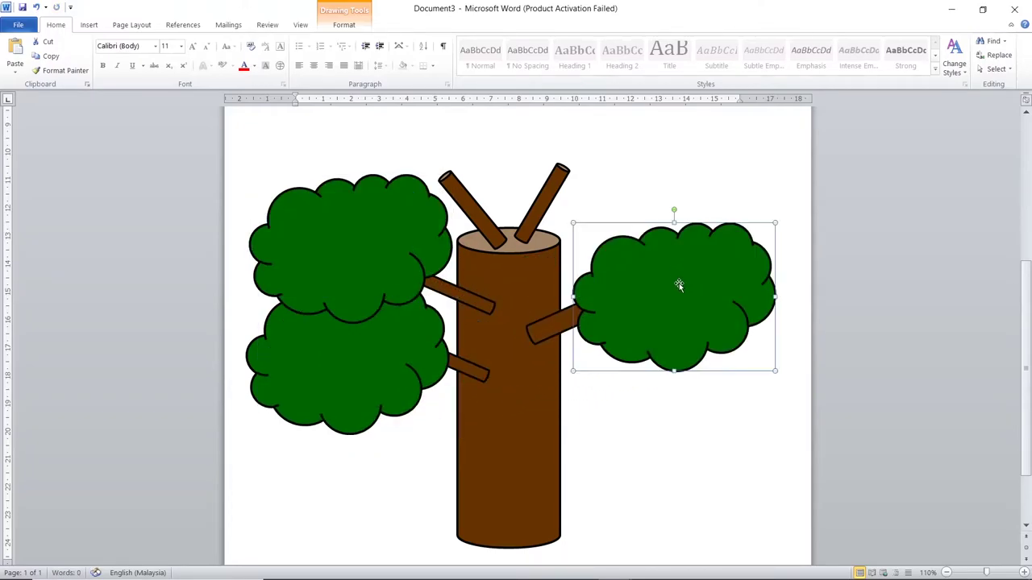
key("ctrl+v")
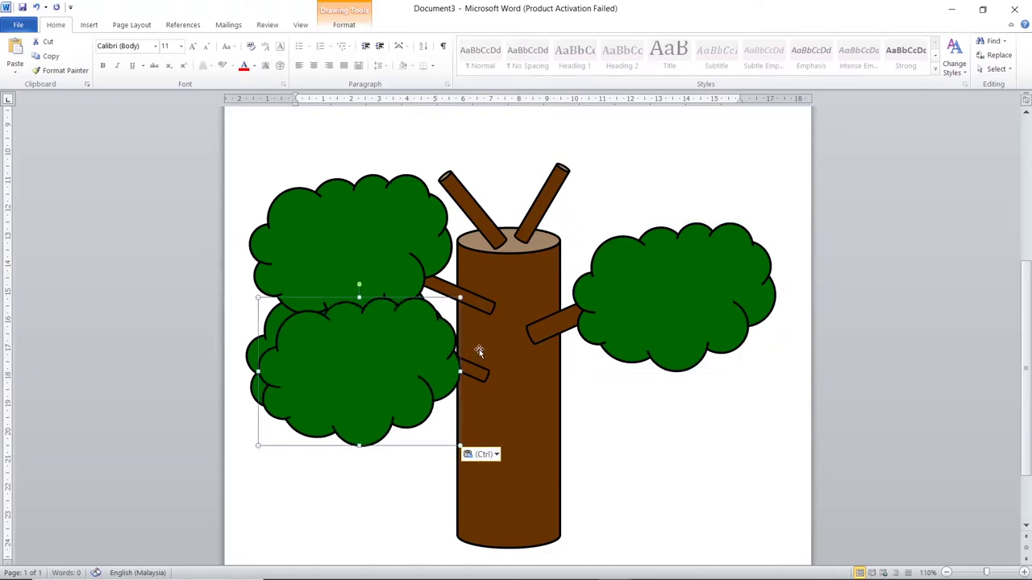
left_click_drag(429, 354, 688, 160)
scroll(657, 270, "up", 2)
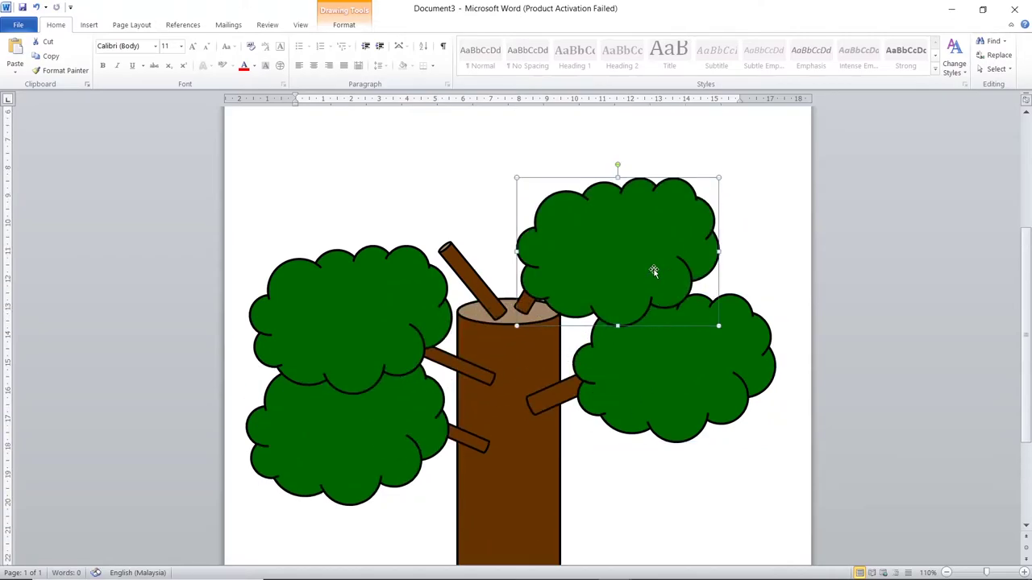
mouse_move(633, 262)
left_mouse_down()
mouse_move(560, 358)
mouse_move(630, 262)
left_mouse_up()
Paste another cloud above the top of the trunk and enlarge it.
key("ctrl+v")
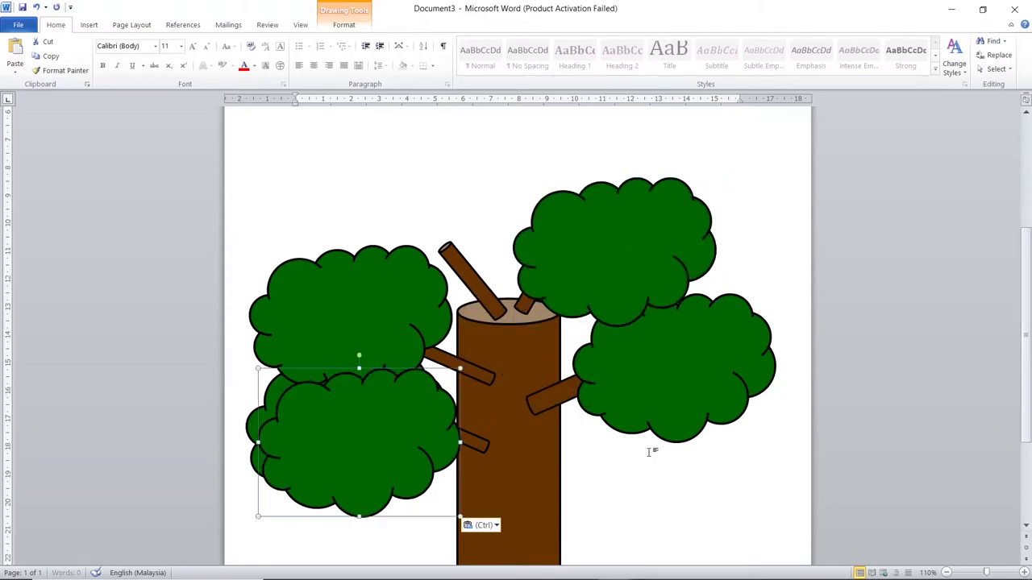
left_click_drag(422, 459, 502, 212)
scroll(529, 309, "up", 2)
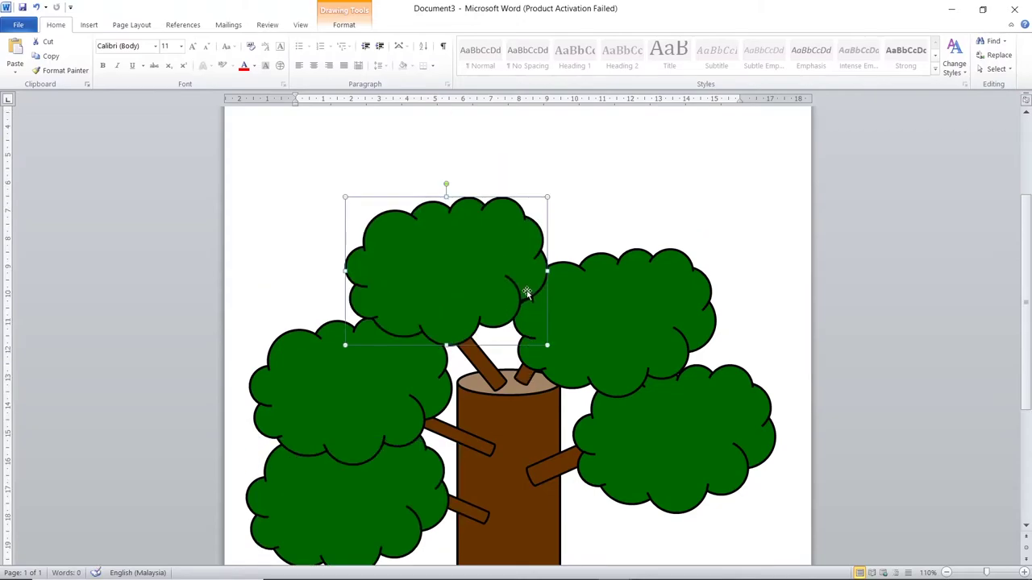
left_click_drag(547, 197, 564, 177)
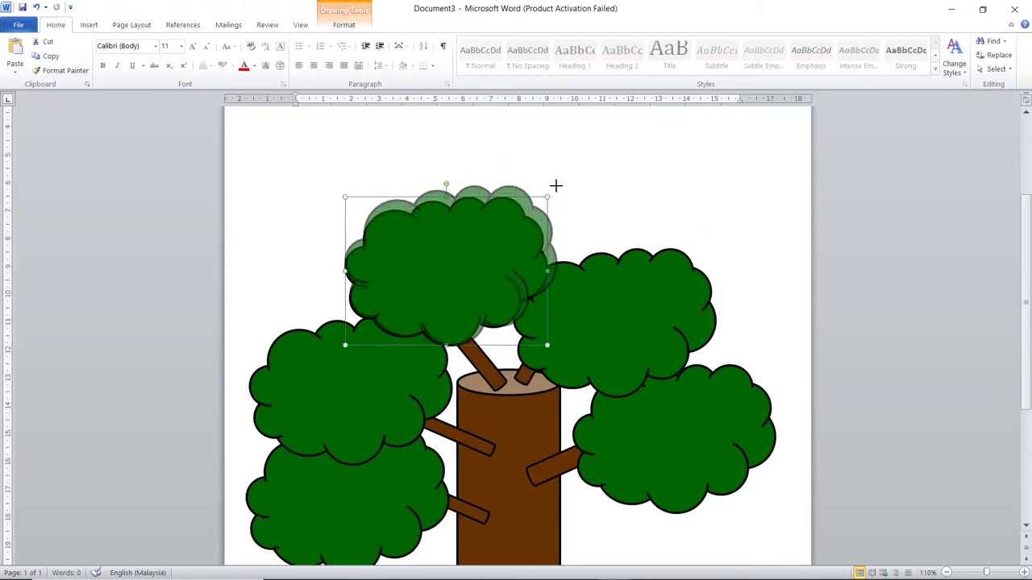
left_click_drag(508, 223, 504, 223)
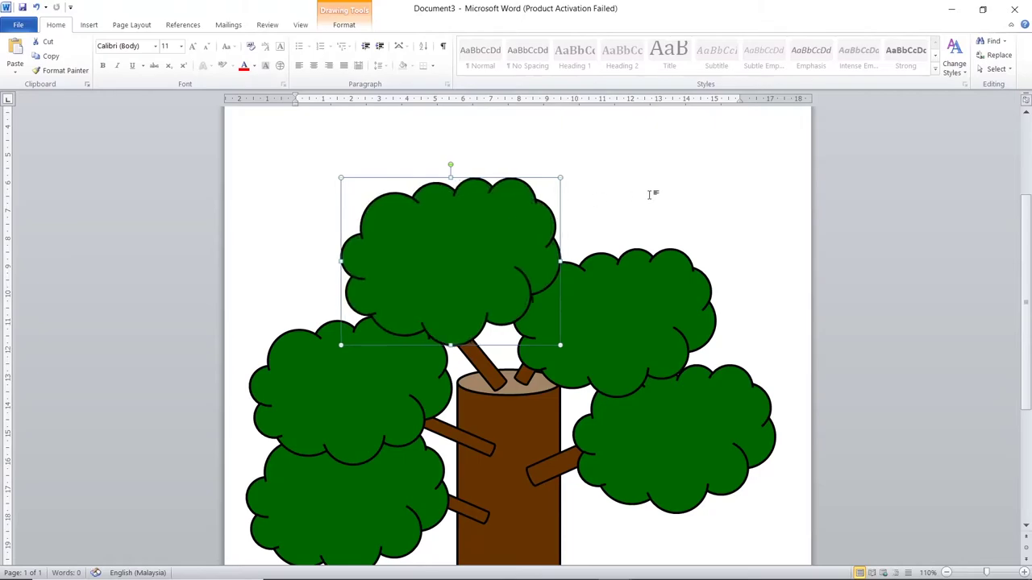
Enlarge the upper-right cloud and reposition the lower-right cloud.
scroll(657, 193, "down", 3)
scroll(586, 270, "up", 3)
scroll(586, 270, "down", 3)
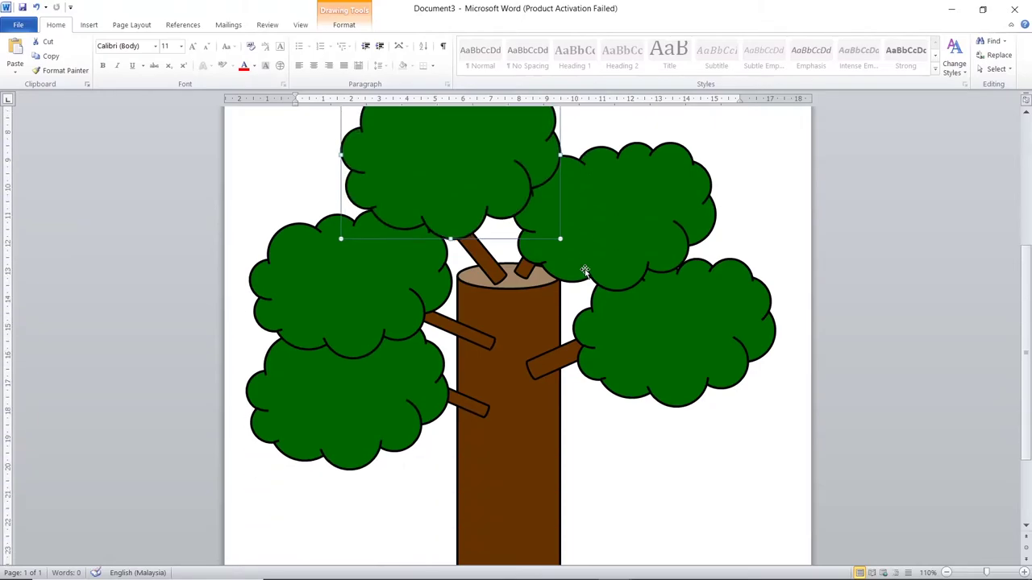
left_click(610, 238)
scroll(700, 153, "up", 2)
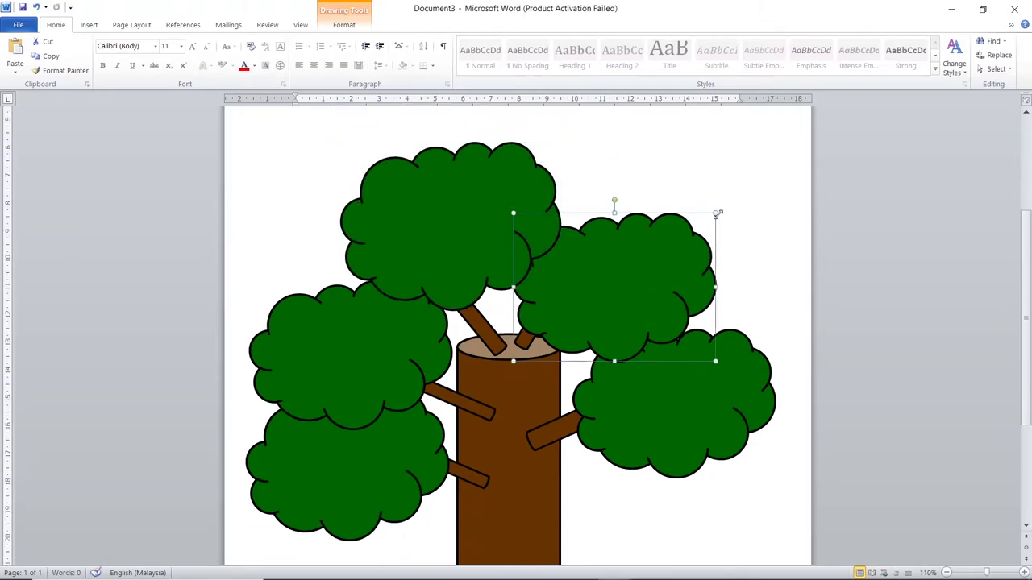
left_click_drag(717, 214, 731, 193)
scroll(684, 308, "down", 3)
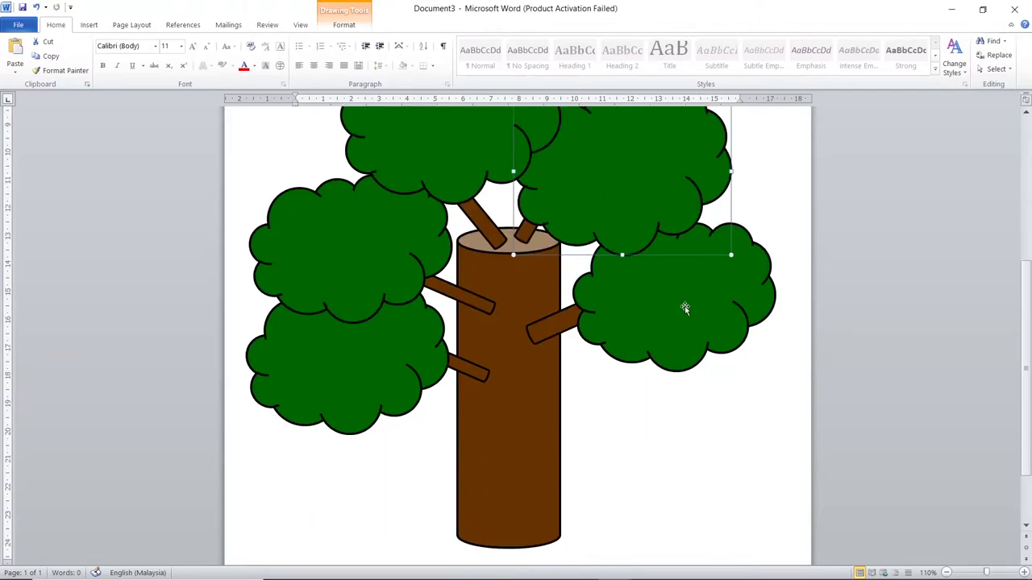
left_click_drag(640, 352, 642, 326)
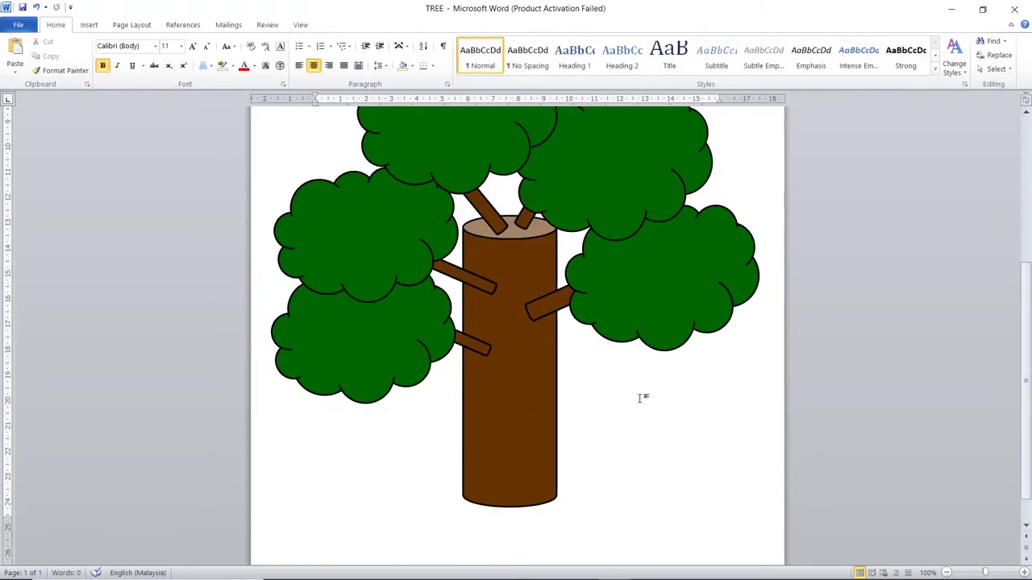
scroll(640, 397, "up", 5)
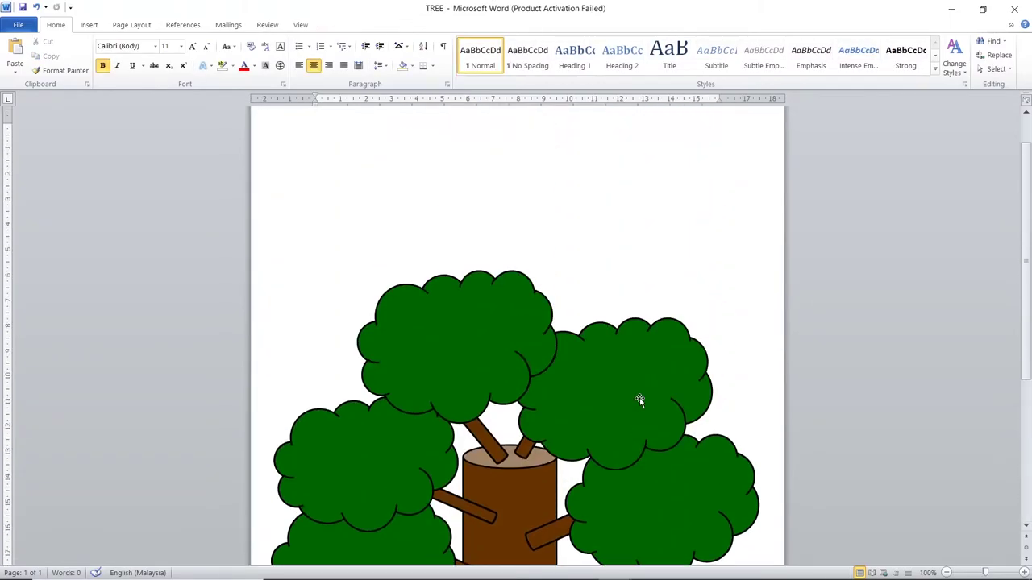
Select the word TREE in the heading above the tree.
scroll(640, 400, "up", 2)
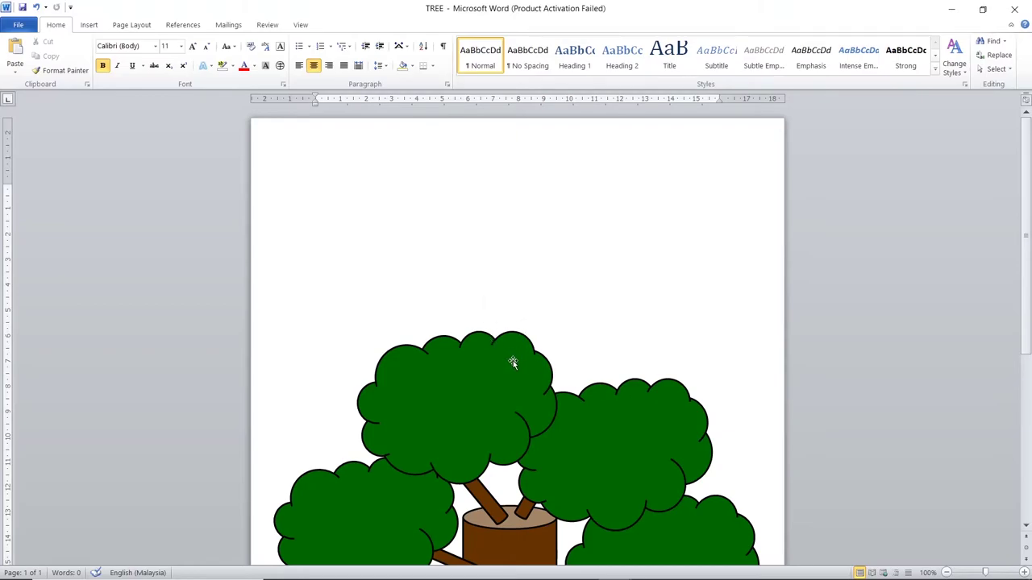
scroll(513, 363, "down", 3)
scroll(511, 362, "up", 2)
scroll(511, 362, "up", 1)
key("ctrl+a")
left_click(525, 185)
key("ctrl+a")
double_click(519, 189)
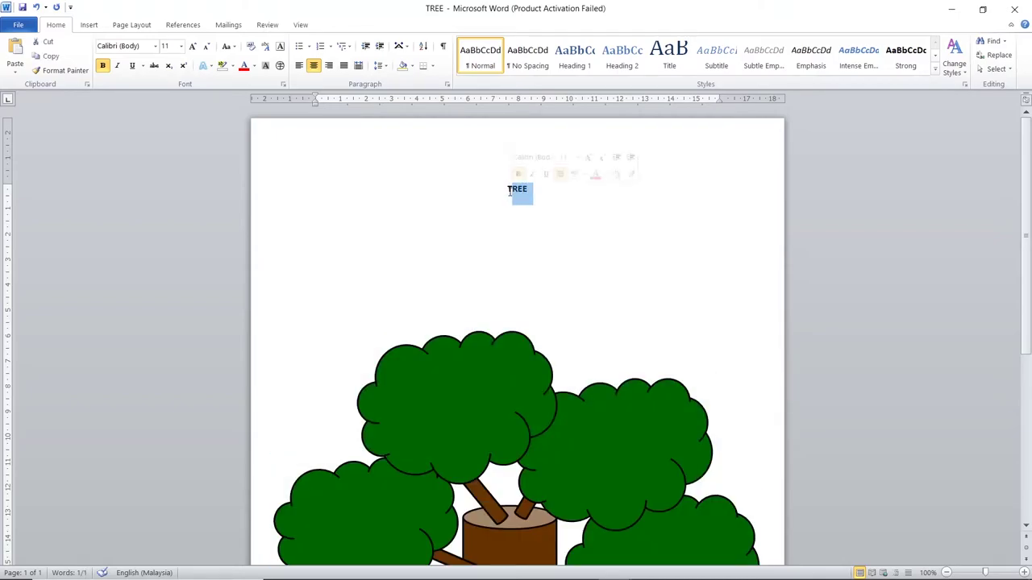
key("ctrl+a")
double_click(524, 191)
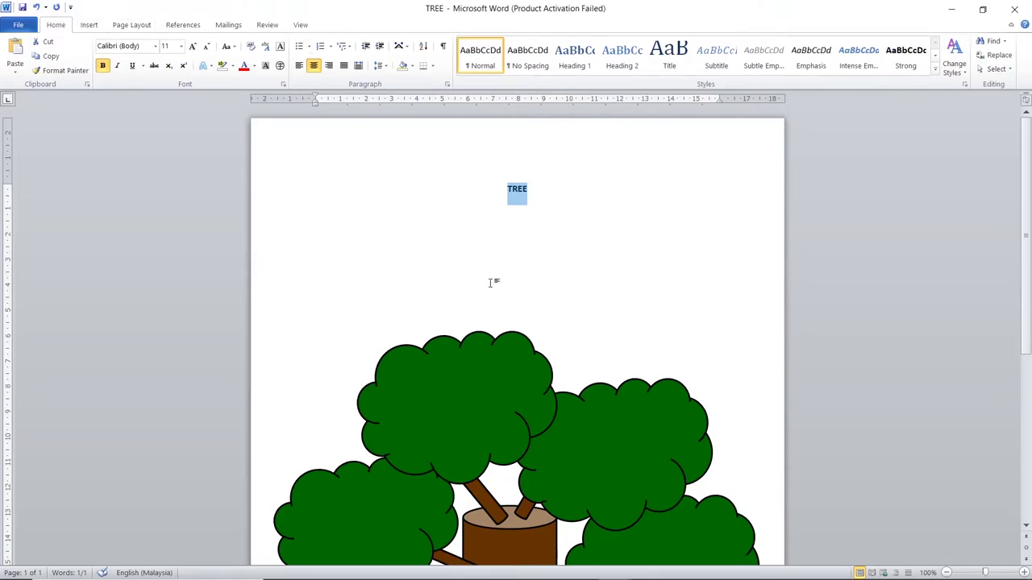
left_click(517, 206)
left_click_drag(509, 189, 528, 190)
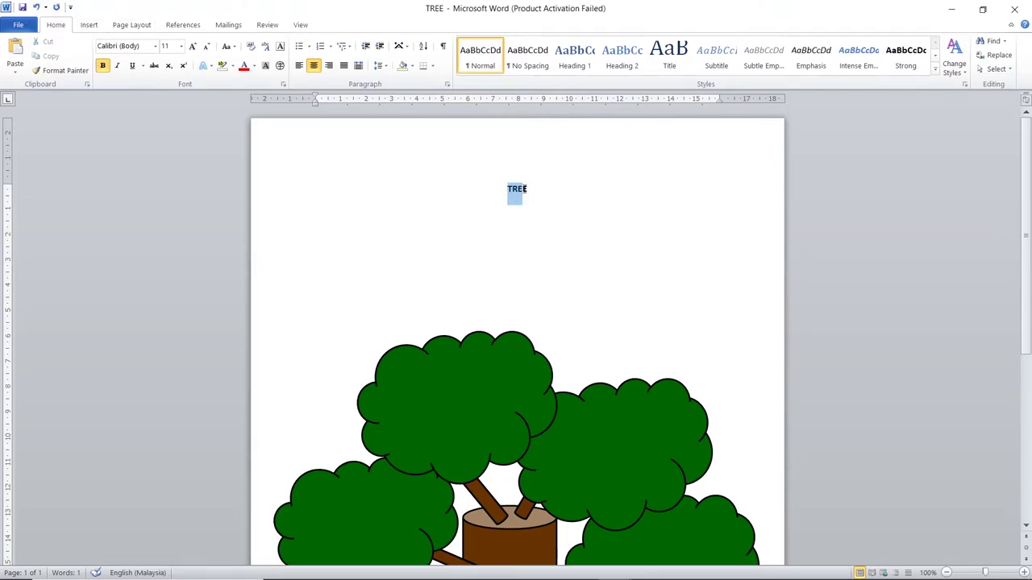
key("ctrl+a")
double_click(526, 190)
Enlarge the TREE heading to 80 pt with repeated Grow Font.
left_click(192, 47)
left_click(193, 47)
left_click(193, 46)
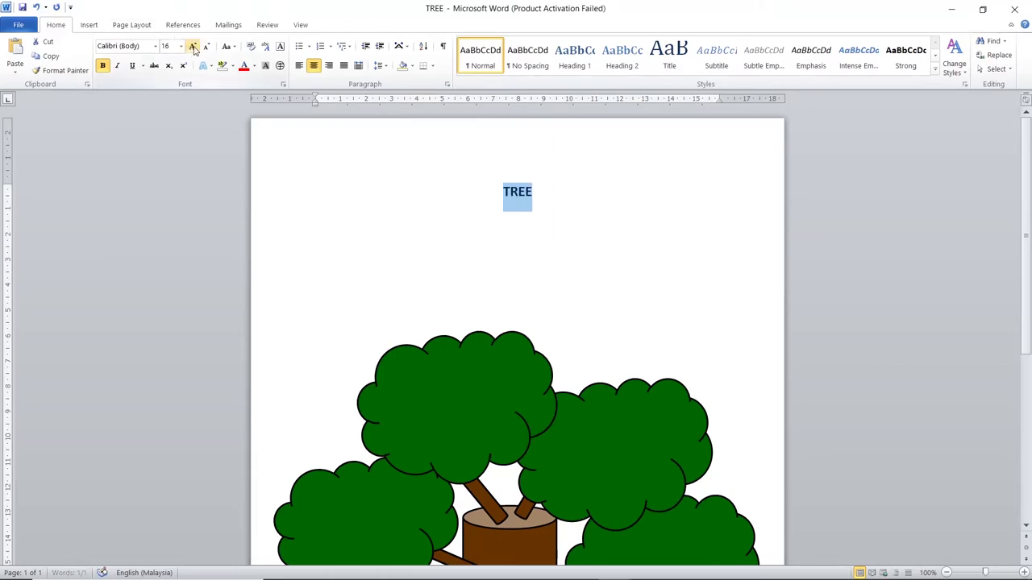
left_click(192, 47)
left_click(193, 47)
left_click(193, 47)
left_click(193, 46)
left_click(192, 47)
left_click(192, 46)
left_click(192, 47)
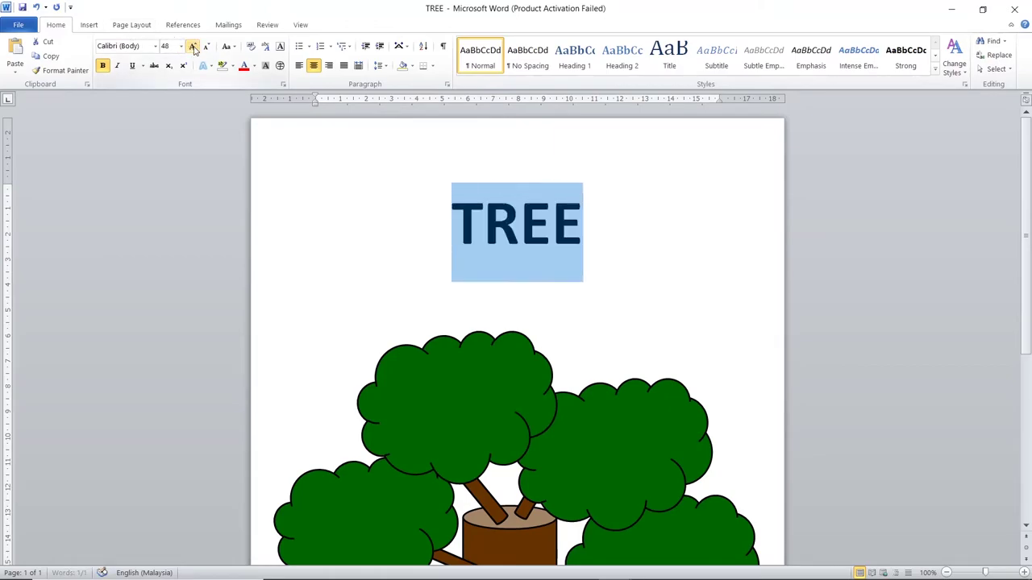
left_click(193, 46)
left_click(615, 252)
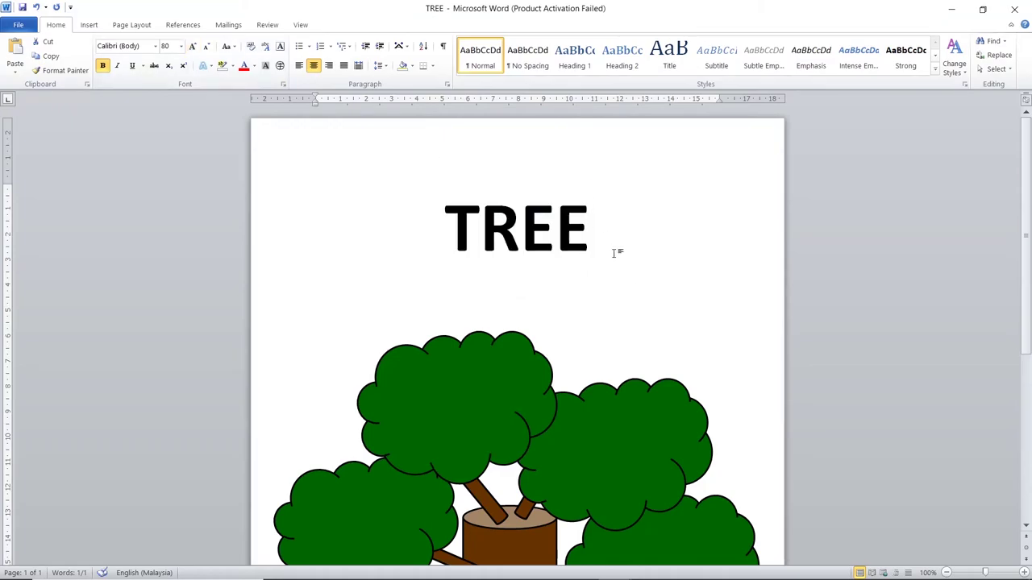
scroll(616, 270, "down", 1)
scroll(616, 277, "down", 2)
scroll(616, 277, "down", 3)
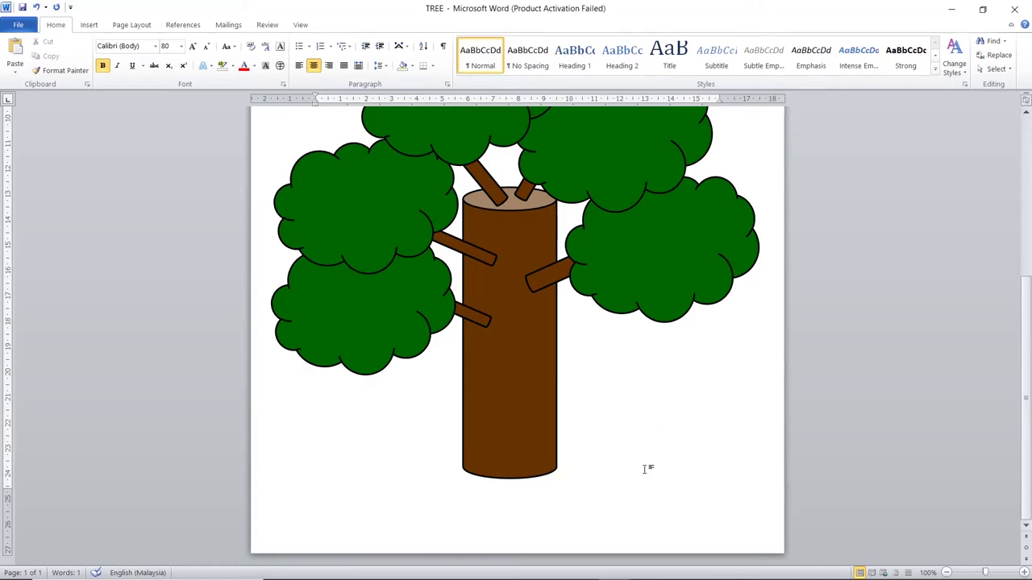
Insert a Simple Text Box near the top of the page.
left_click(91, 25)
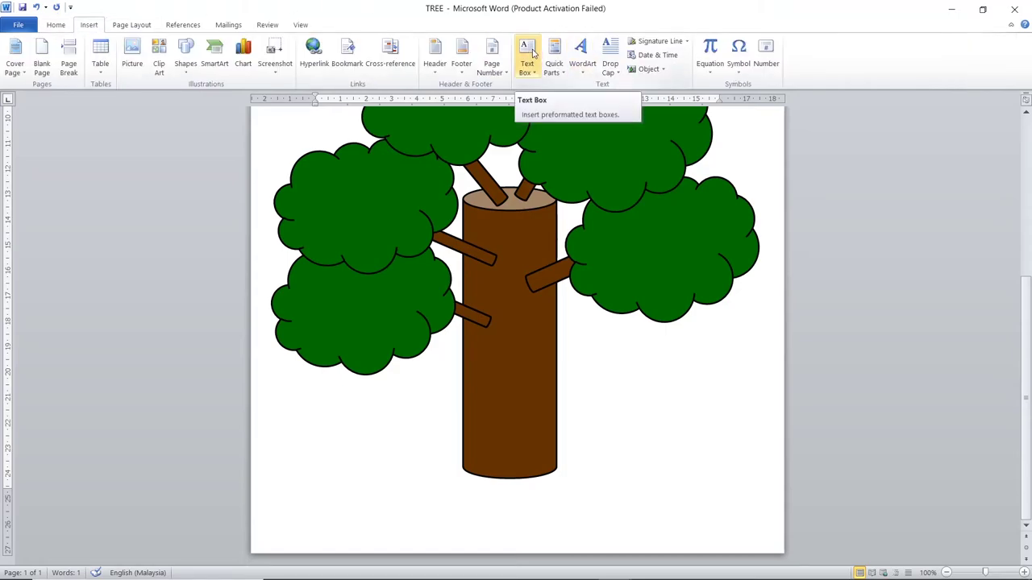
left_click(532, 50)
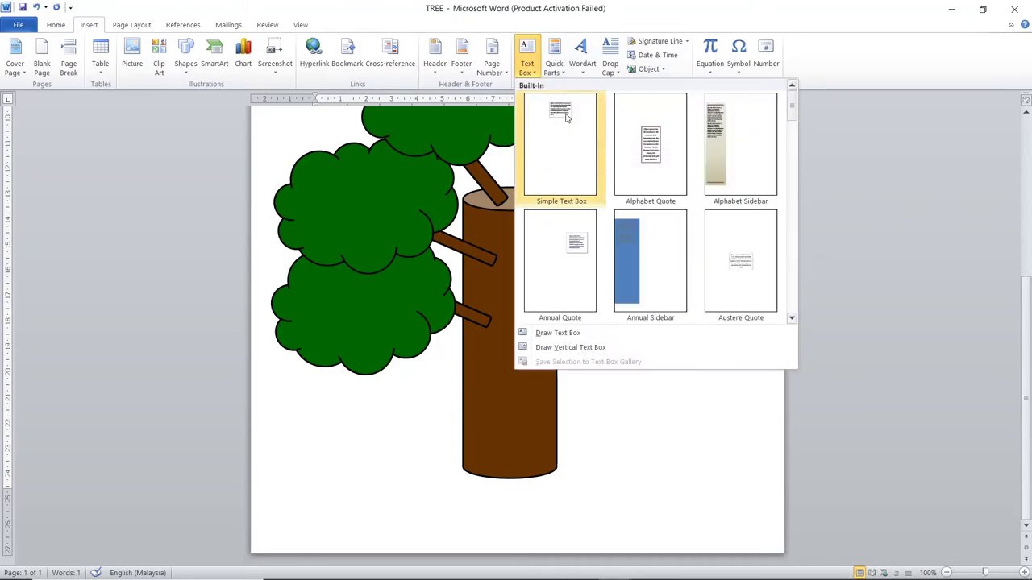
left_click(567, 118)
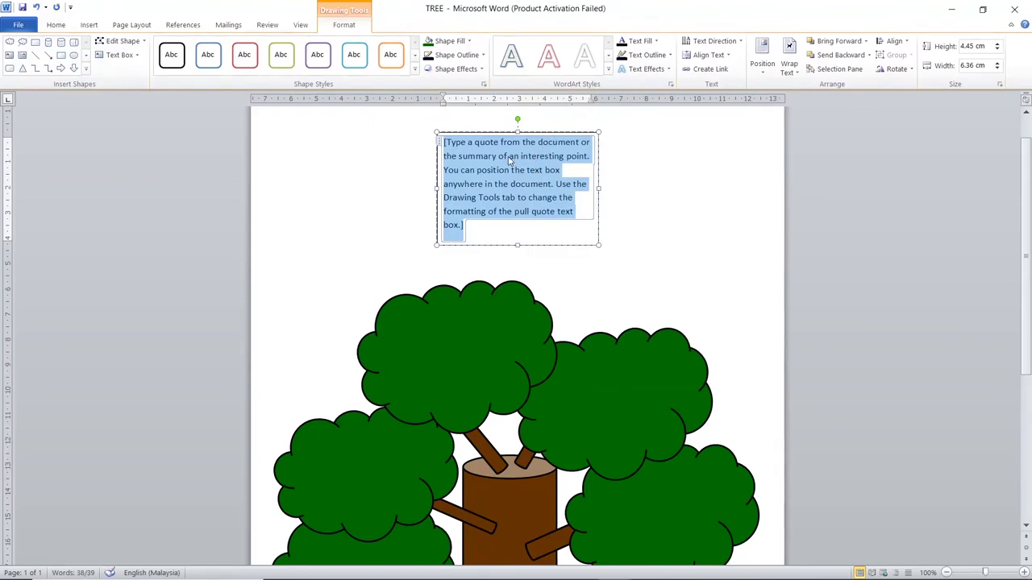
Fill the text box with the author's name followed by 老师, using the Chinese IME.
type("AARON")
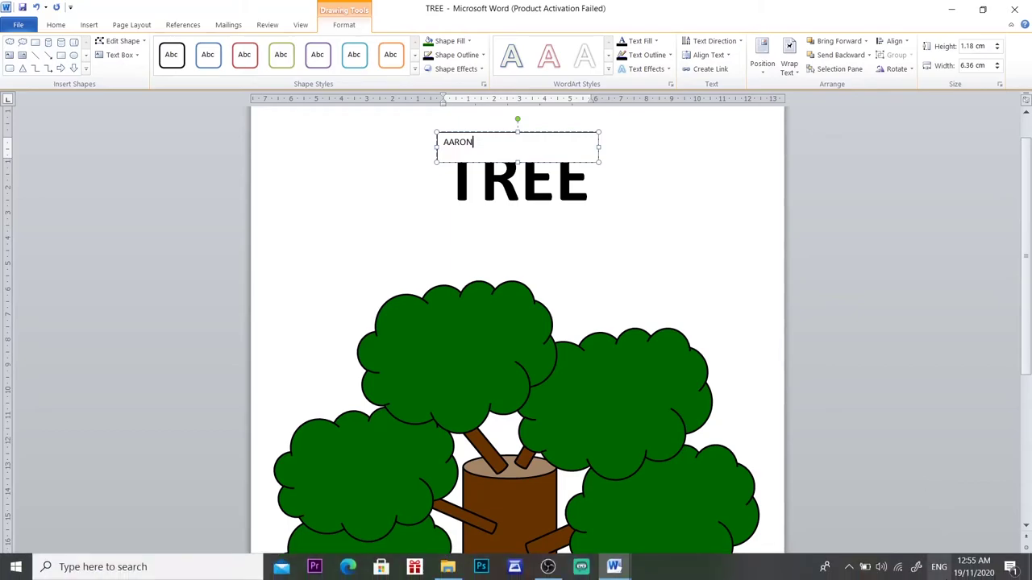
left_click(940, 574)
left_click(928, 498)
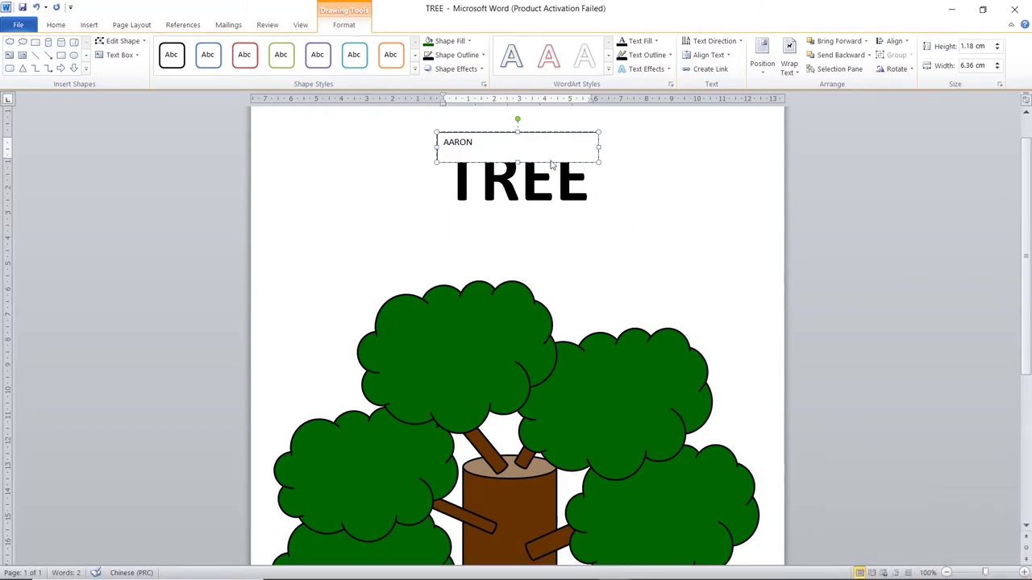
type("lao")
key("alt+shift")
type("la")
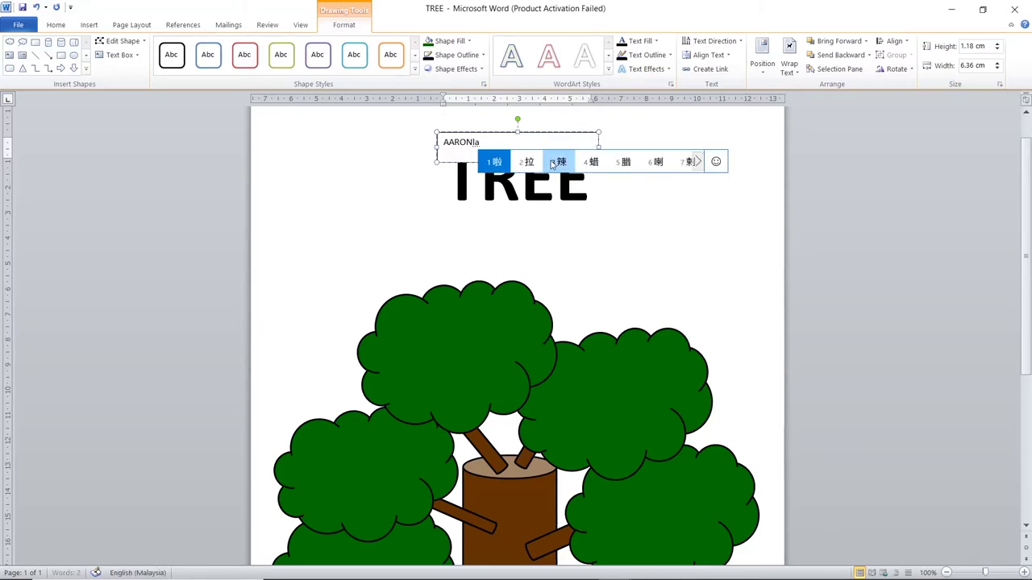
type("o's")
key("space")
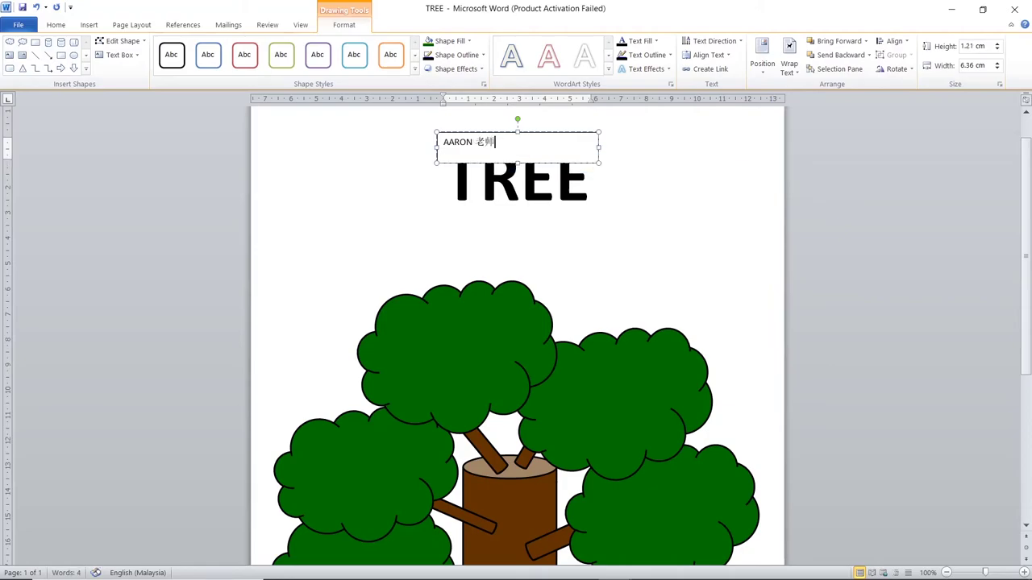
left_click_drag(500, 143, 442, 144)
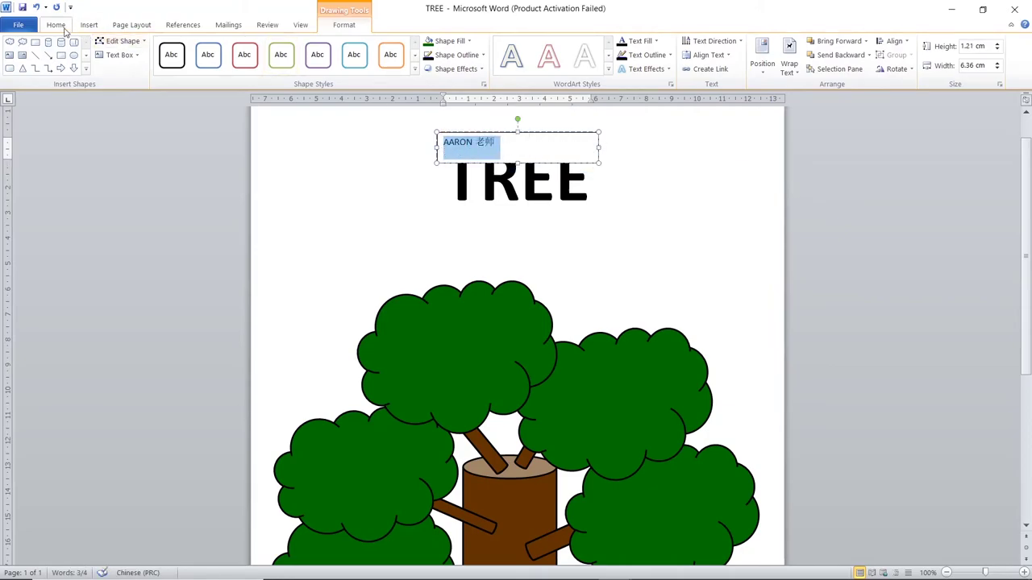
Make the label text 20 pt, bold and centred in its box.
left_click(58, 25)
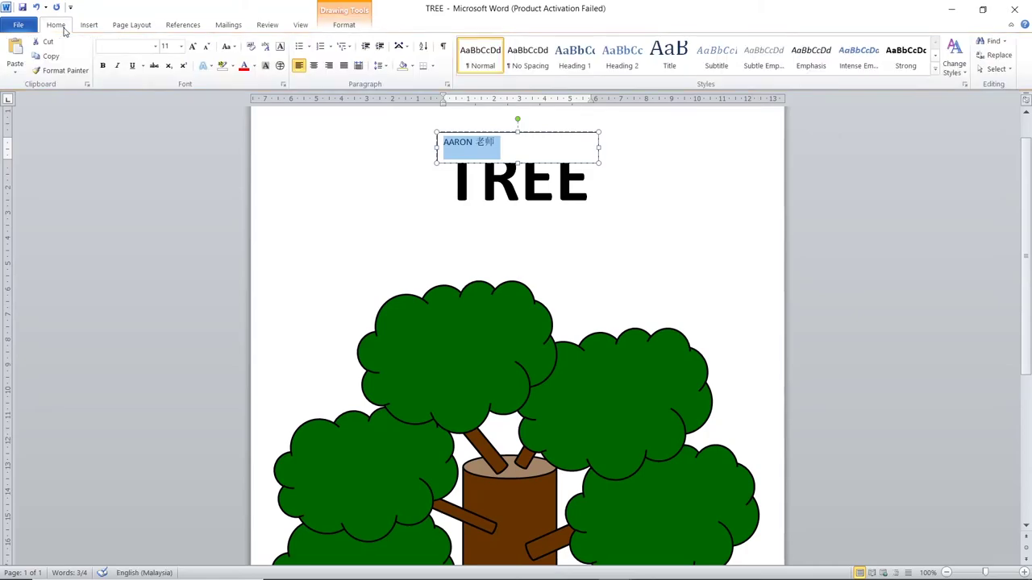
left_click(192, 47)
left_click(192, 46)
left_click(192, 47)
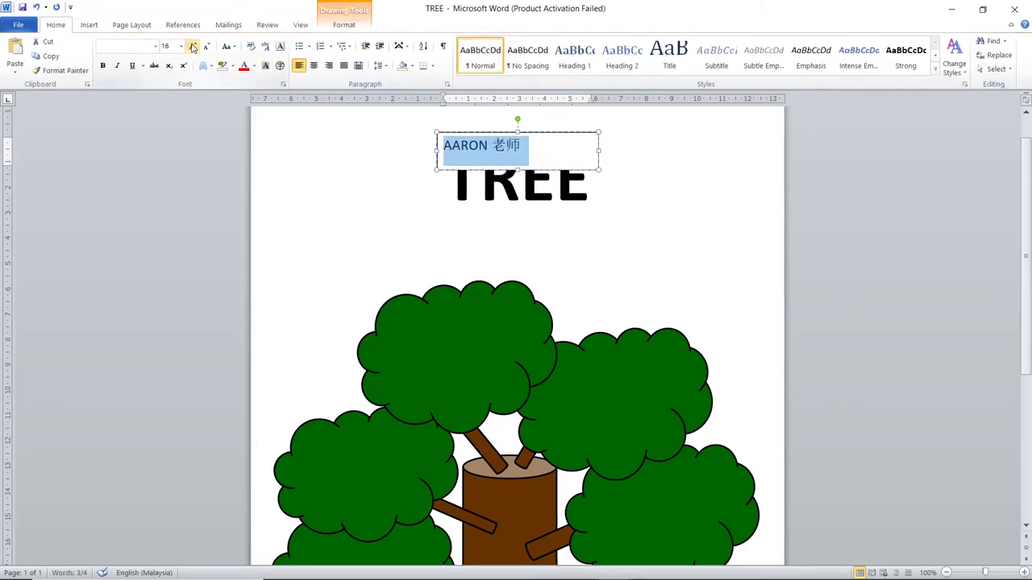
left_click(193, 47)
left_click(193, 47)
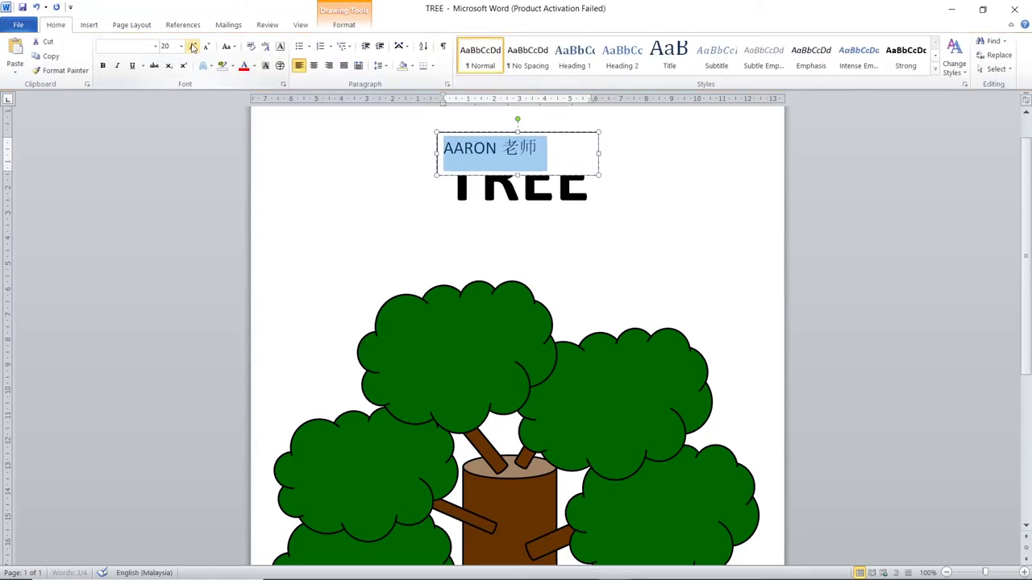
left_click(106, 69)
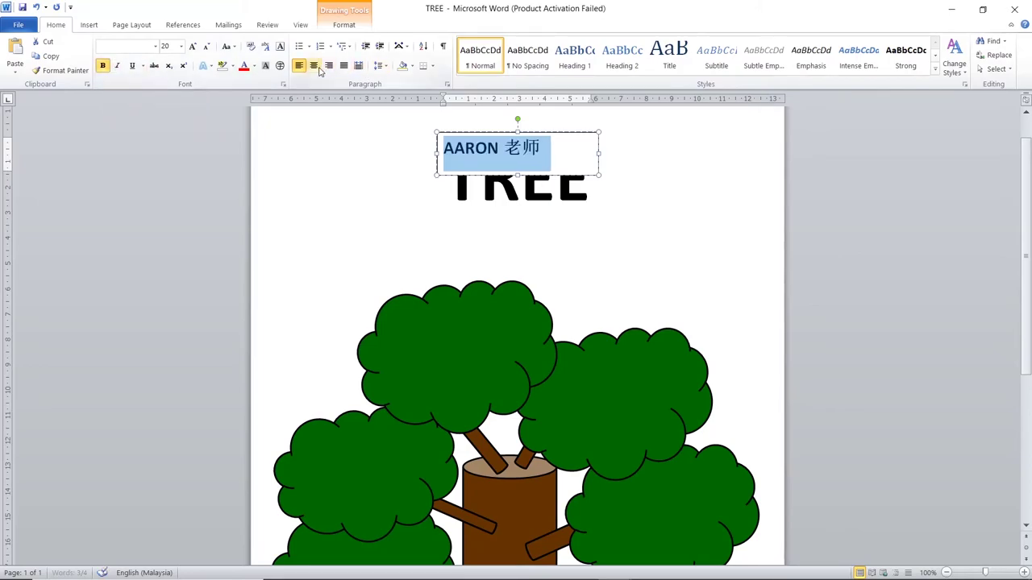
left_click(314, 66)
Narrow the label's text box and move it to the page's lower right beneath the tree.
mouse_move(599, 153)
left_mouse_down()
mouse_move(538, 155)
mouse_move(577, 168)
left_mouse_up()
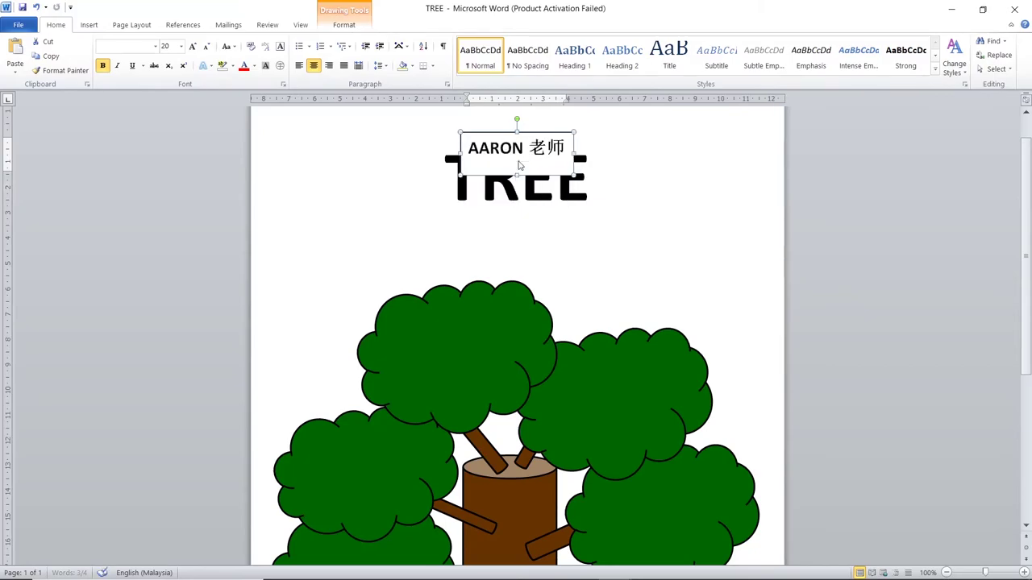
left_click_drag(517, 173, 616, 258)
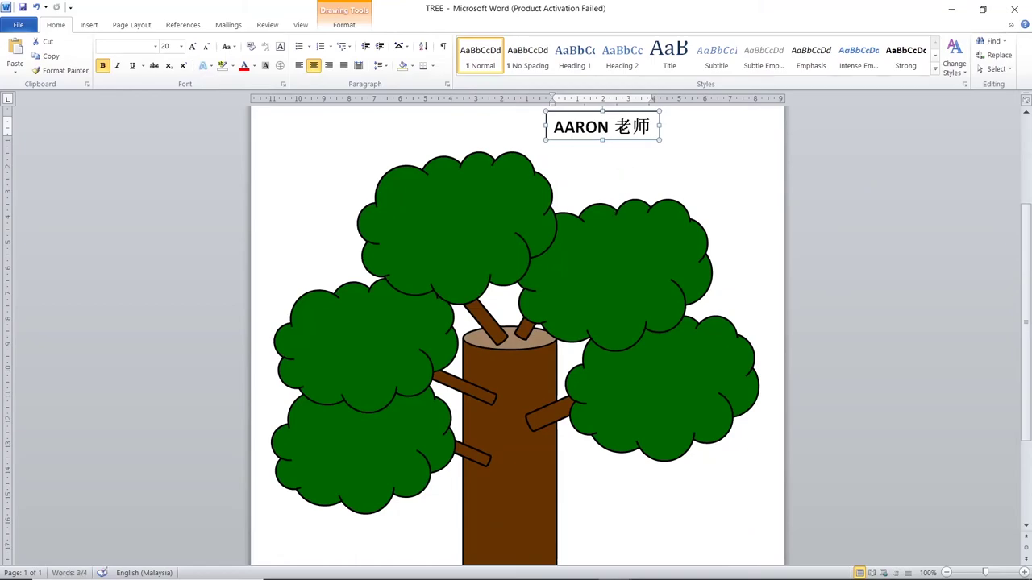
left_click_drag(623, 141, 691, 481)
scroll(689, 502, "down", 3)
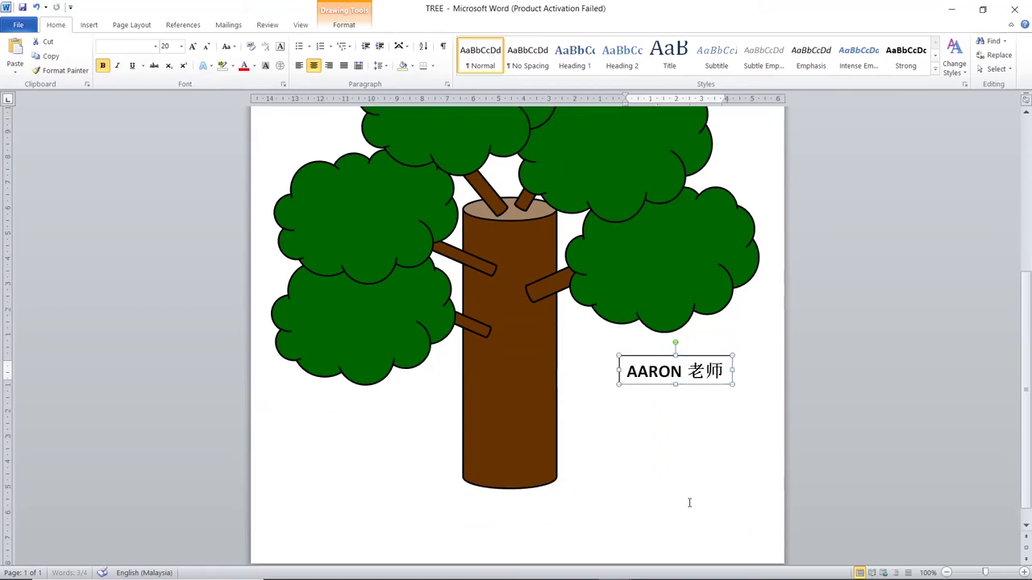
mouse_move(700, 389)
left_mouse_down()
mouse_move(710, 522)
mouse_move(721, 521)
left_mouse_up()
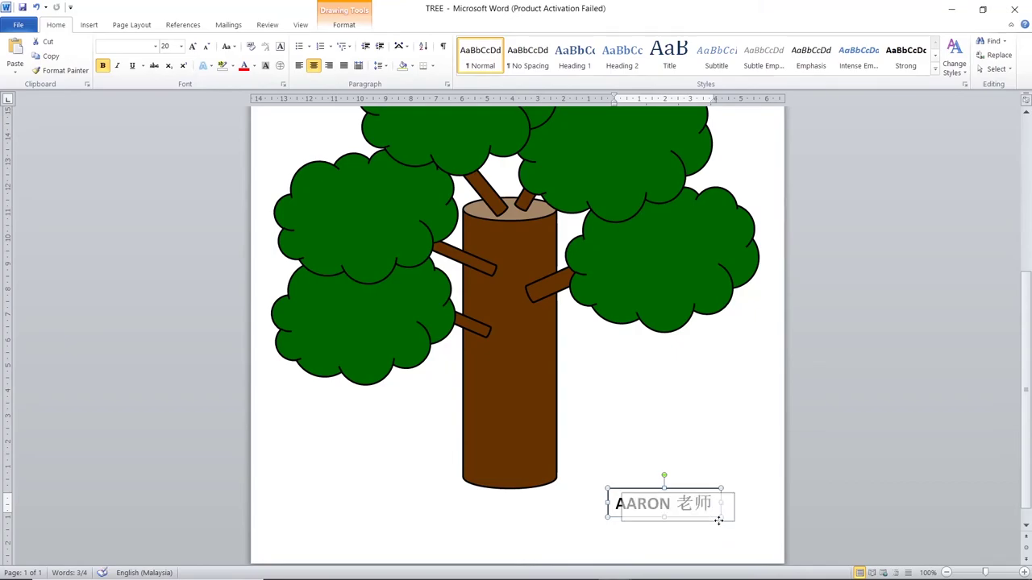
left_click(835, 483)
scroll(824, 491, "down", 3)
scroll(811, 491, "down", 1)
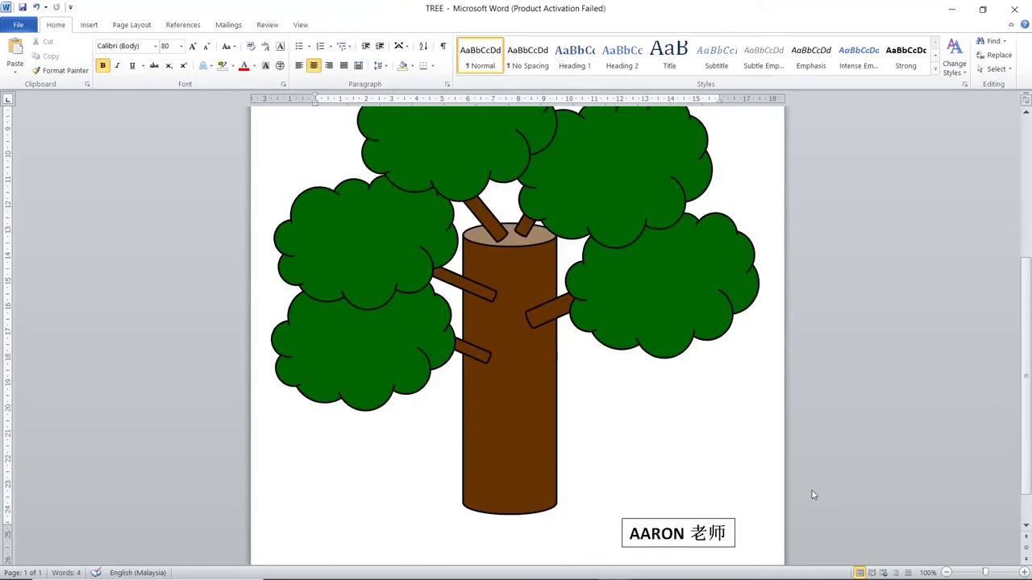
scroll(795, 486, "up", 1)
scroll(791, 468, "up", 5)
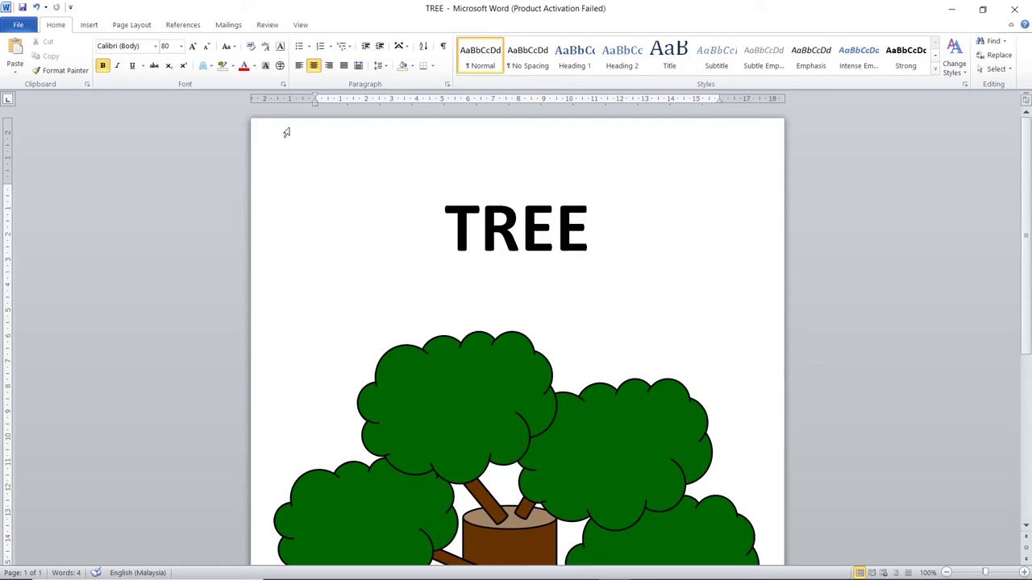
scroll(403, 270, "down", 6)
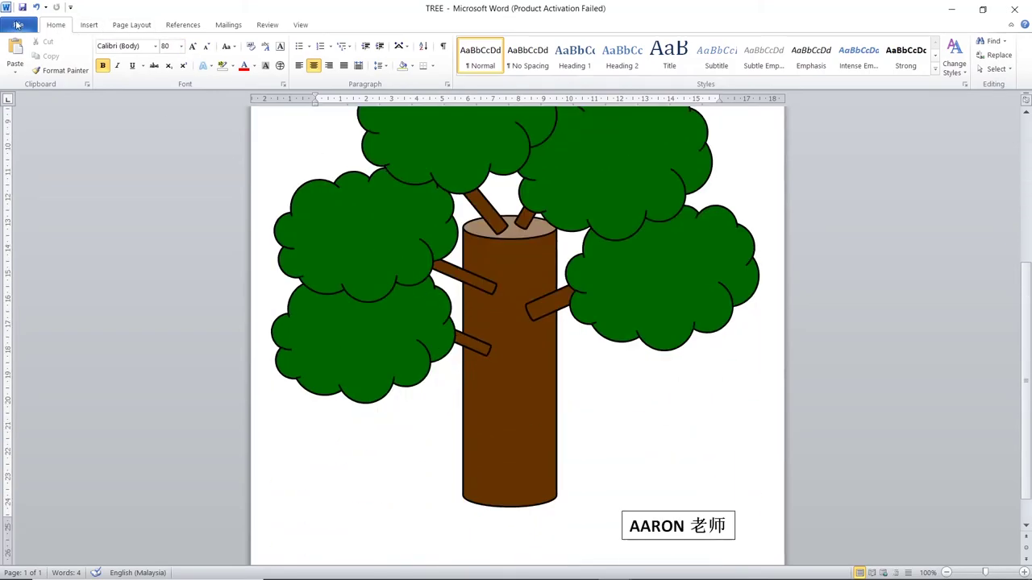
Save the document as TREE with PDF as the file type.
left_click(17, 25)
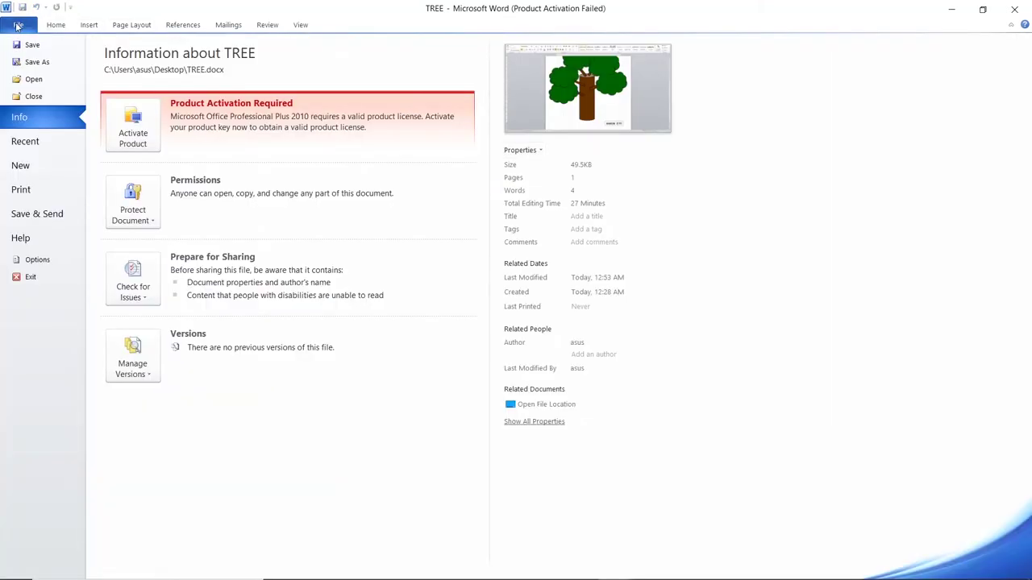
left_click(37, 63)
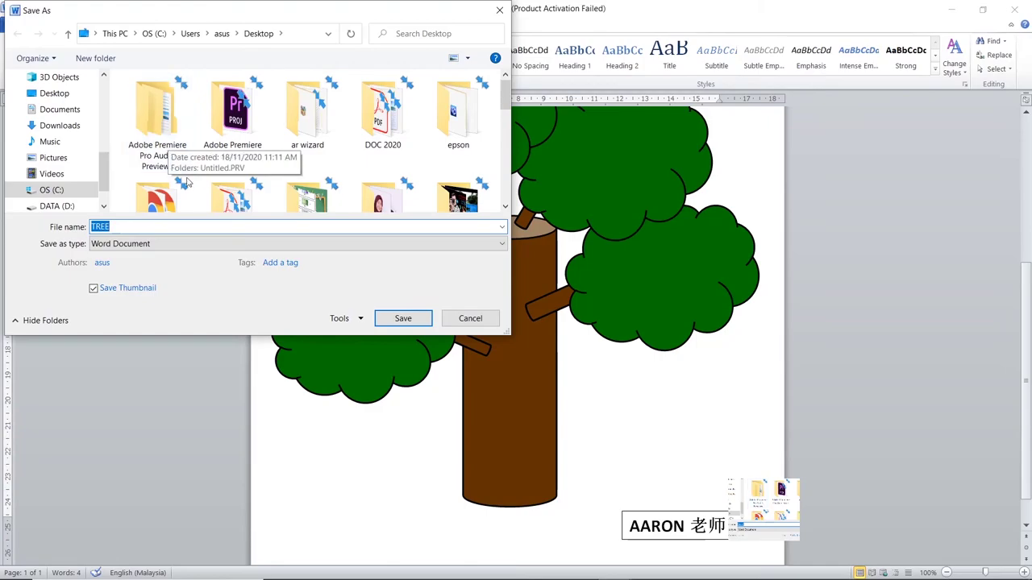
left_click(150, 249)
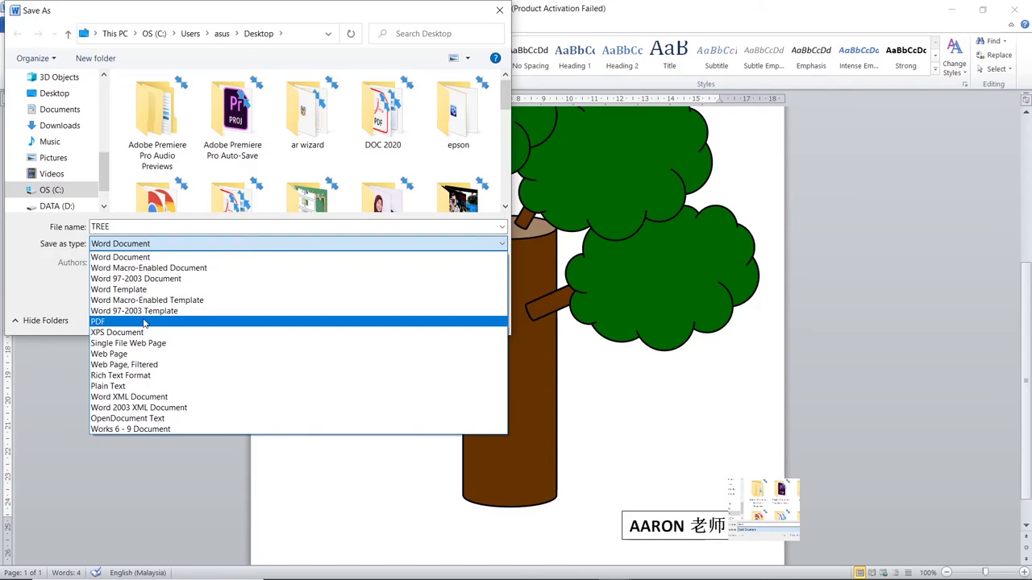
left_click(145, 323)
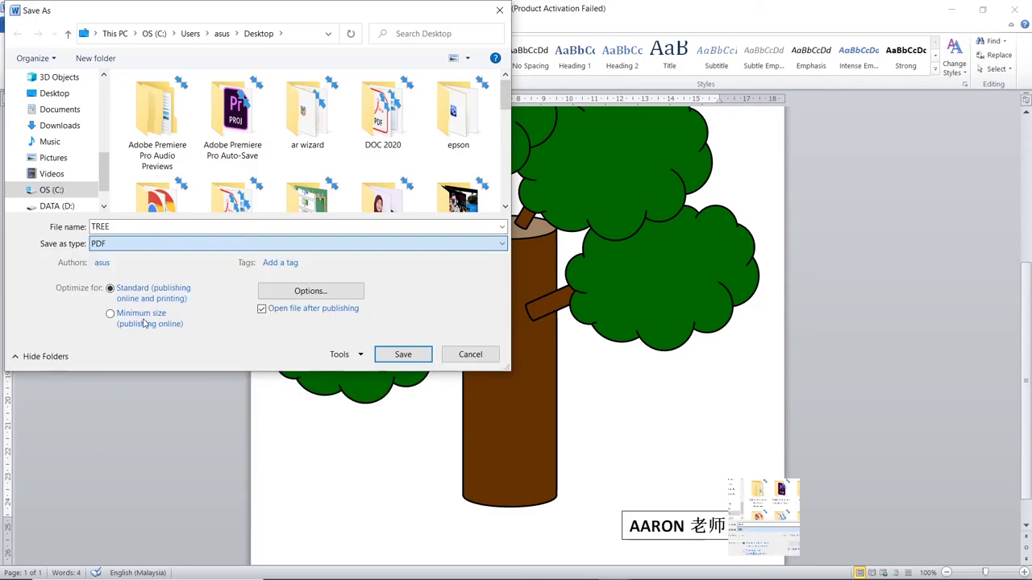
left_click(396, 360)
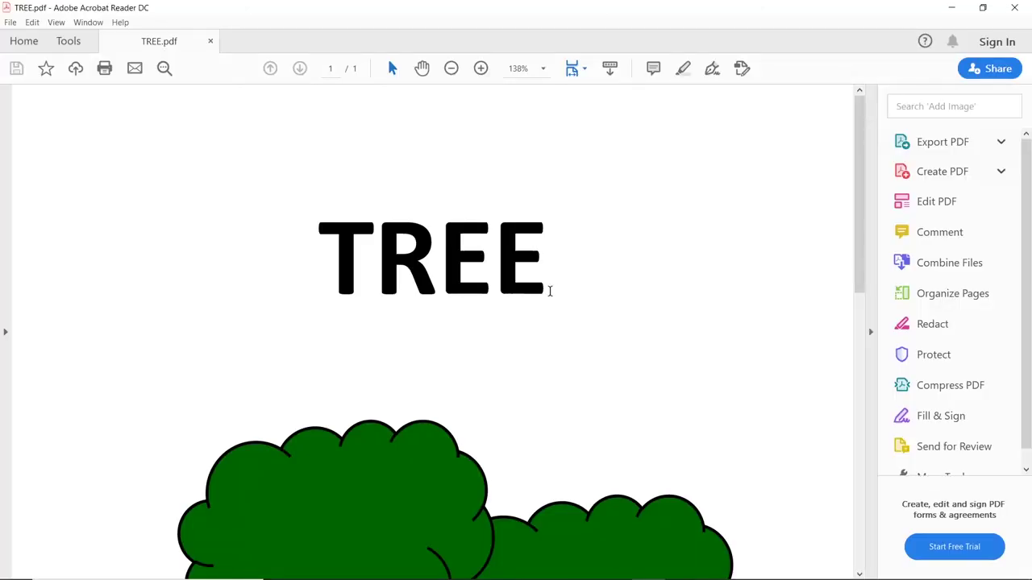
Zoom out five times to show the entire TREE.pdf page with heading, tree and label.
left_click(452, 69)
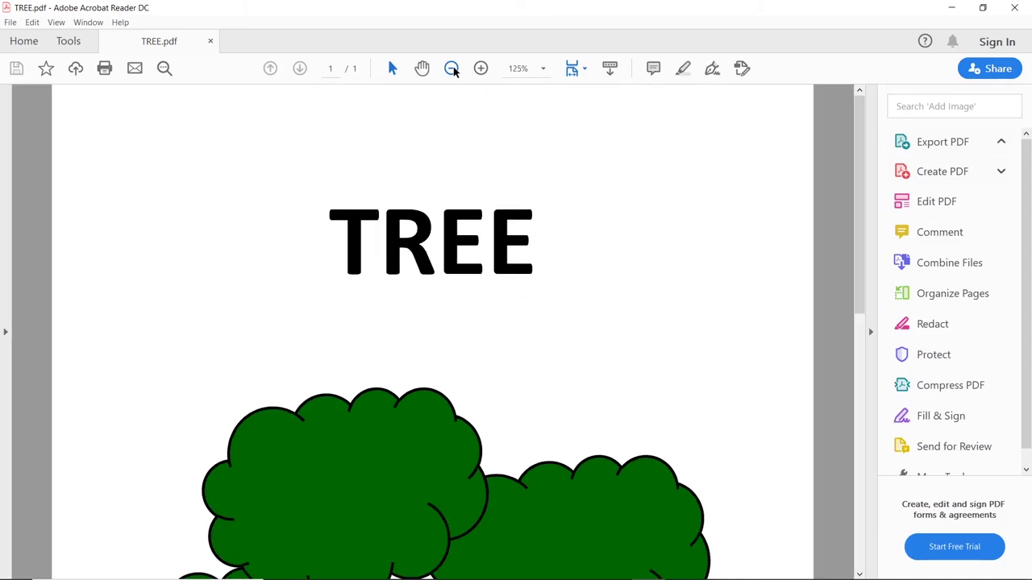
left_click(453, 69)
left_click(452, 69)
left_click(452, 69)
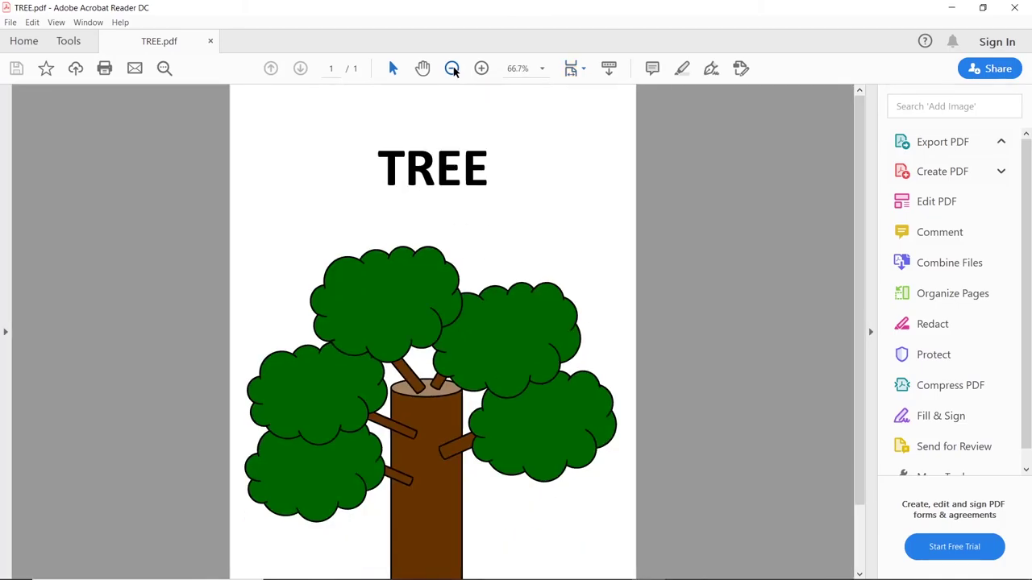
left_click(452, 69)
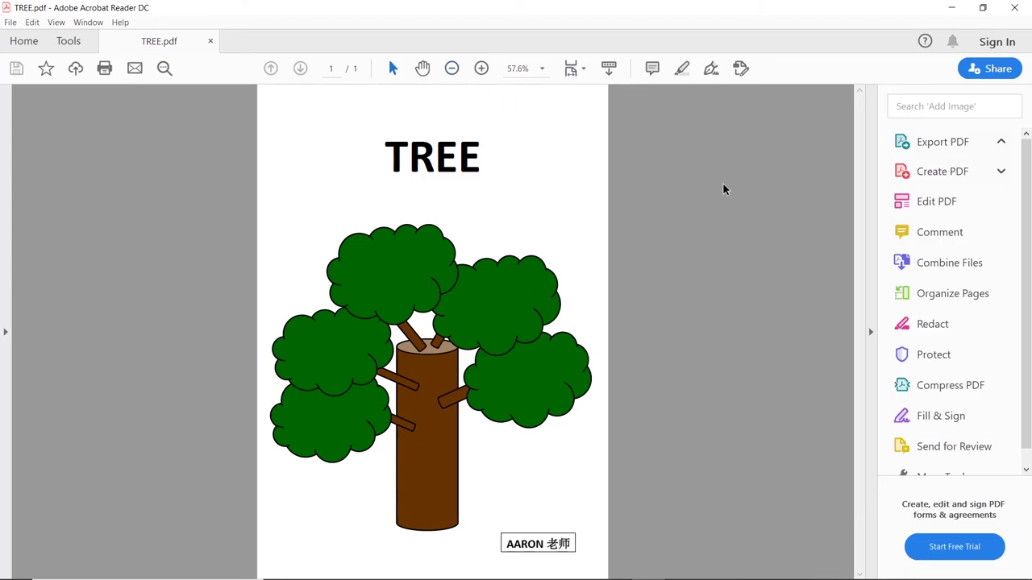